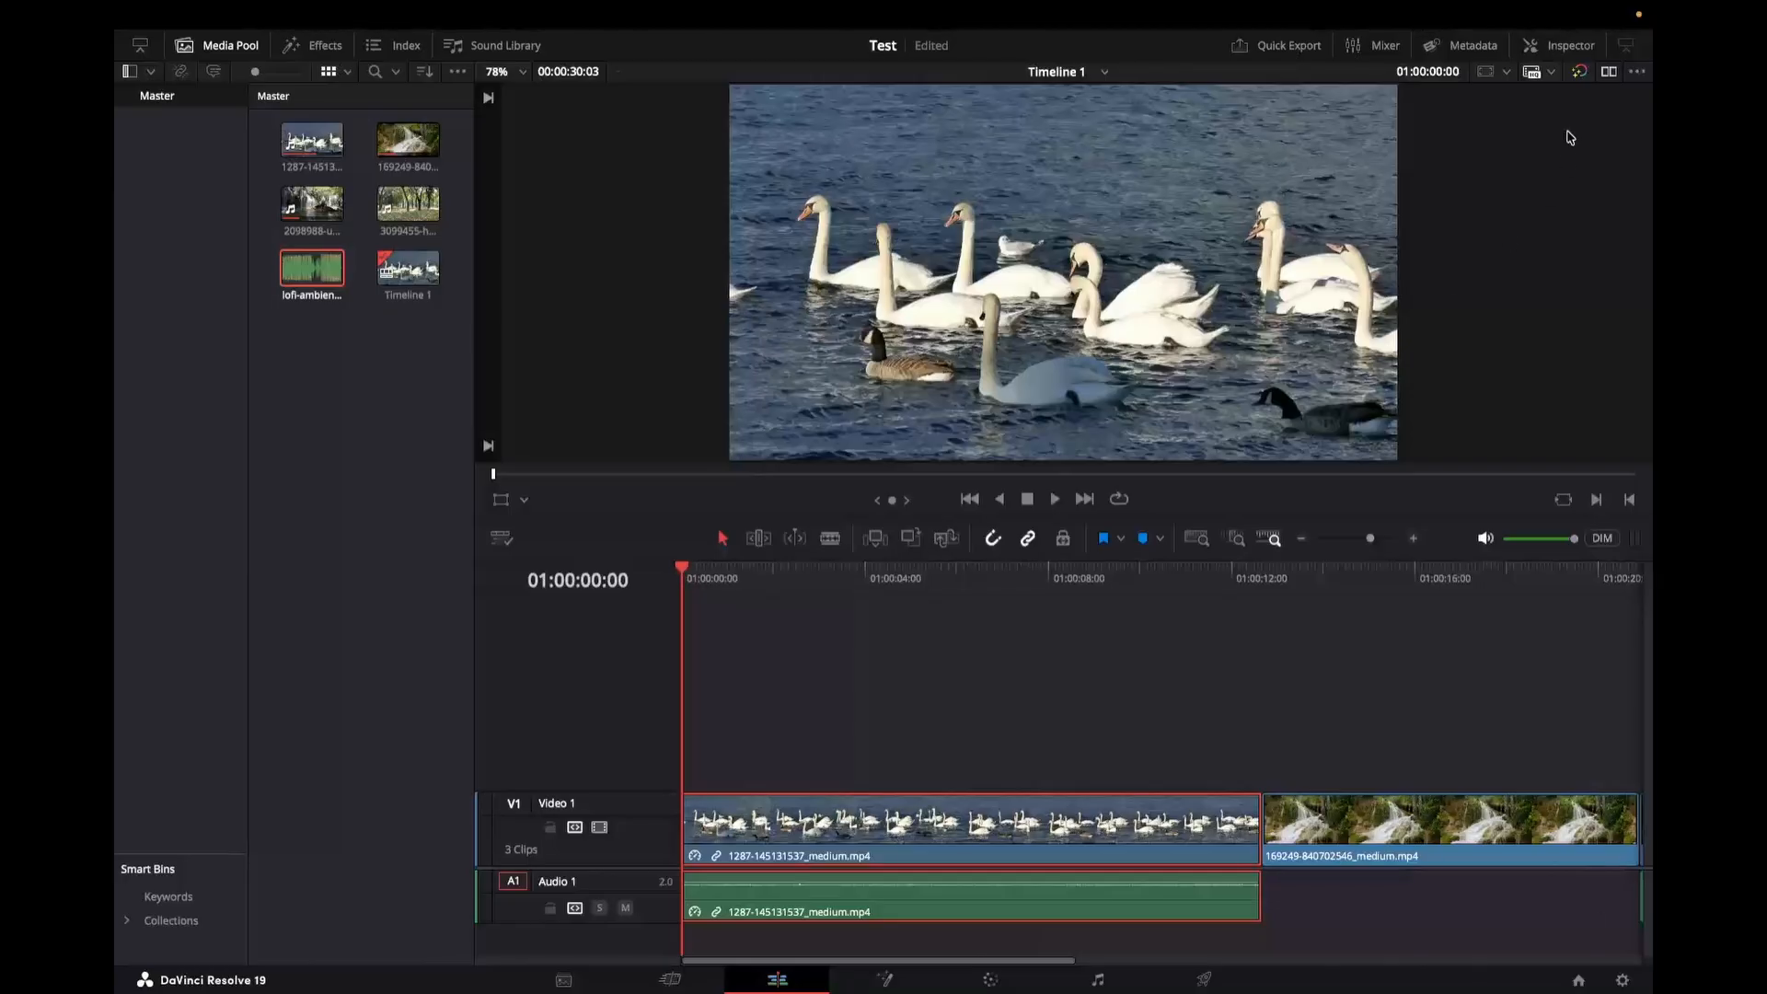
# Step: Open the Inspector and set the swan clip's Zoom to 1.5 at about 01:00:05:22
pyautogui.click(1530, 44)
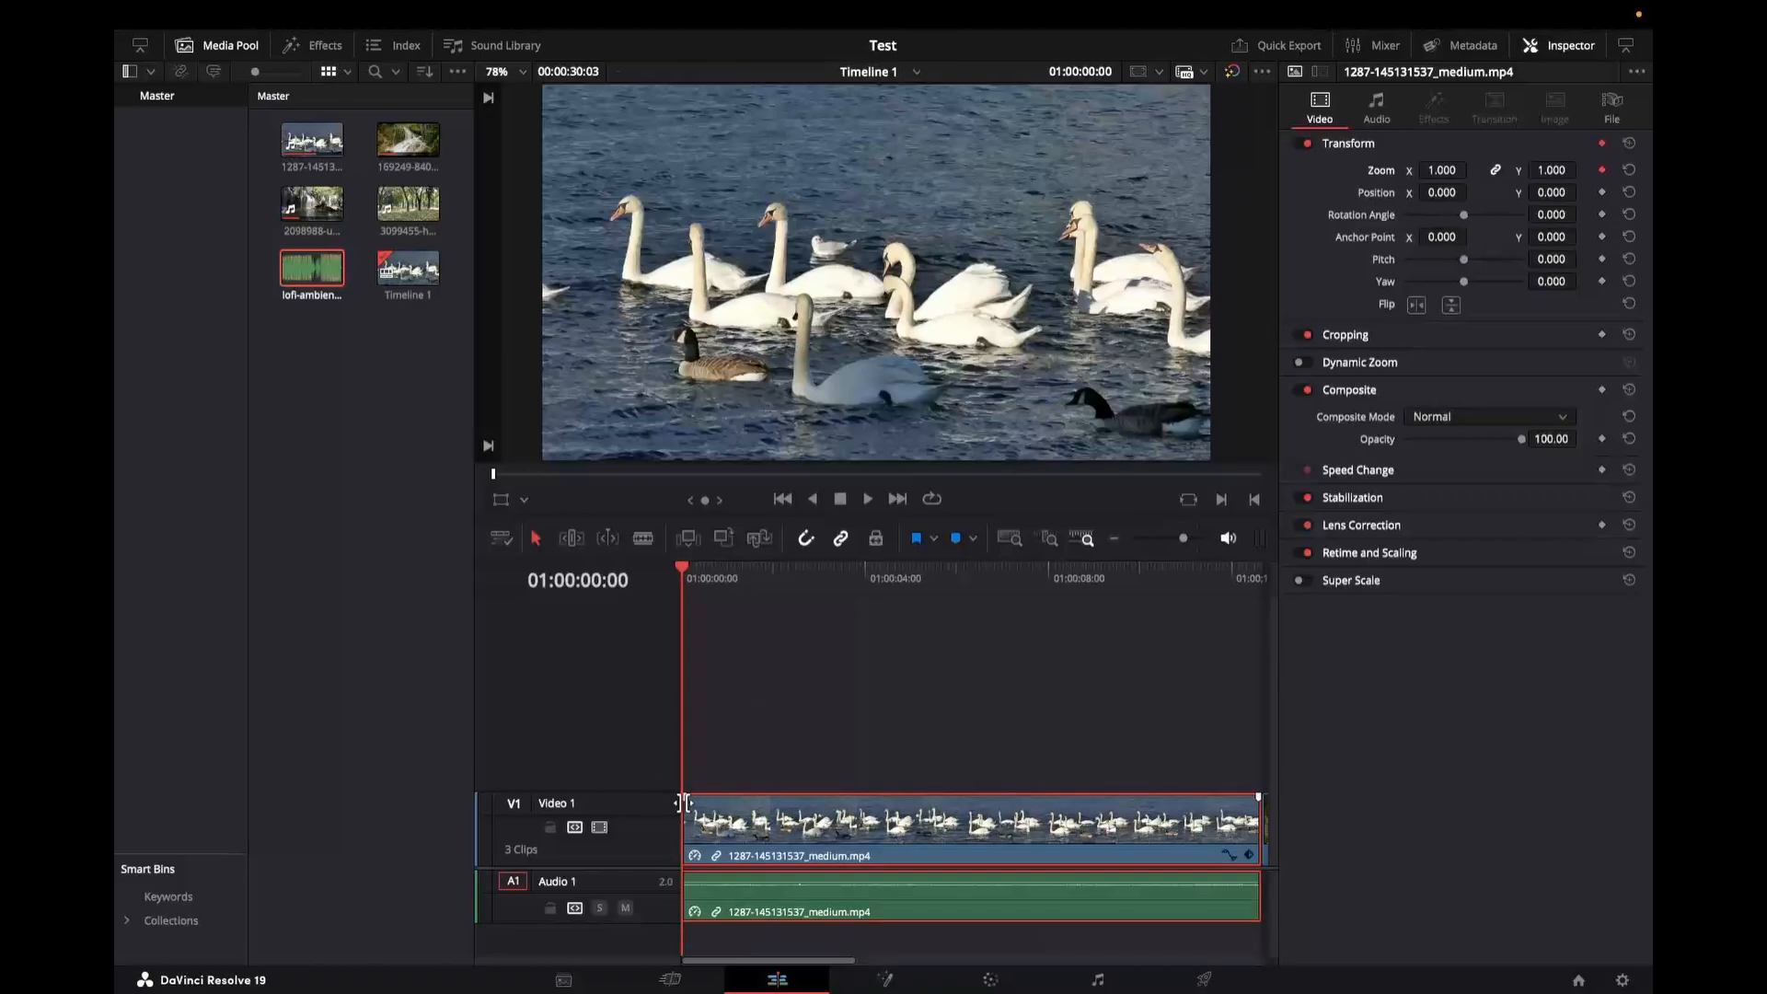
pyautogui.click(953, 578)
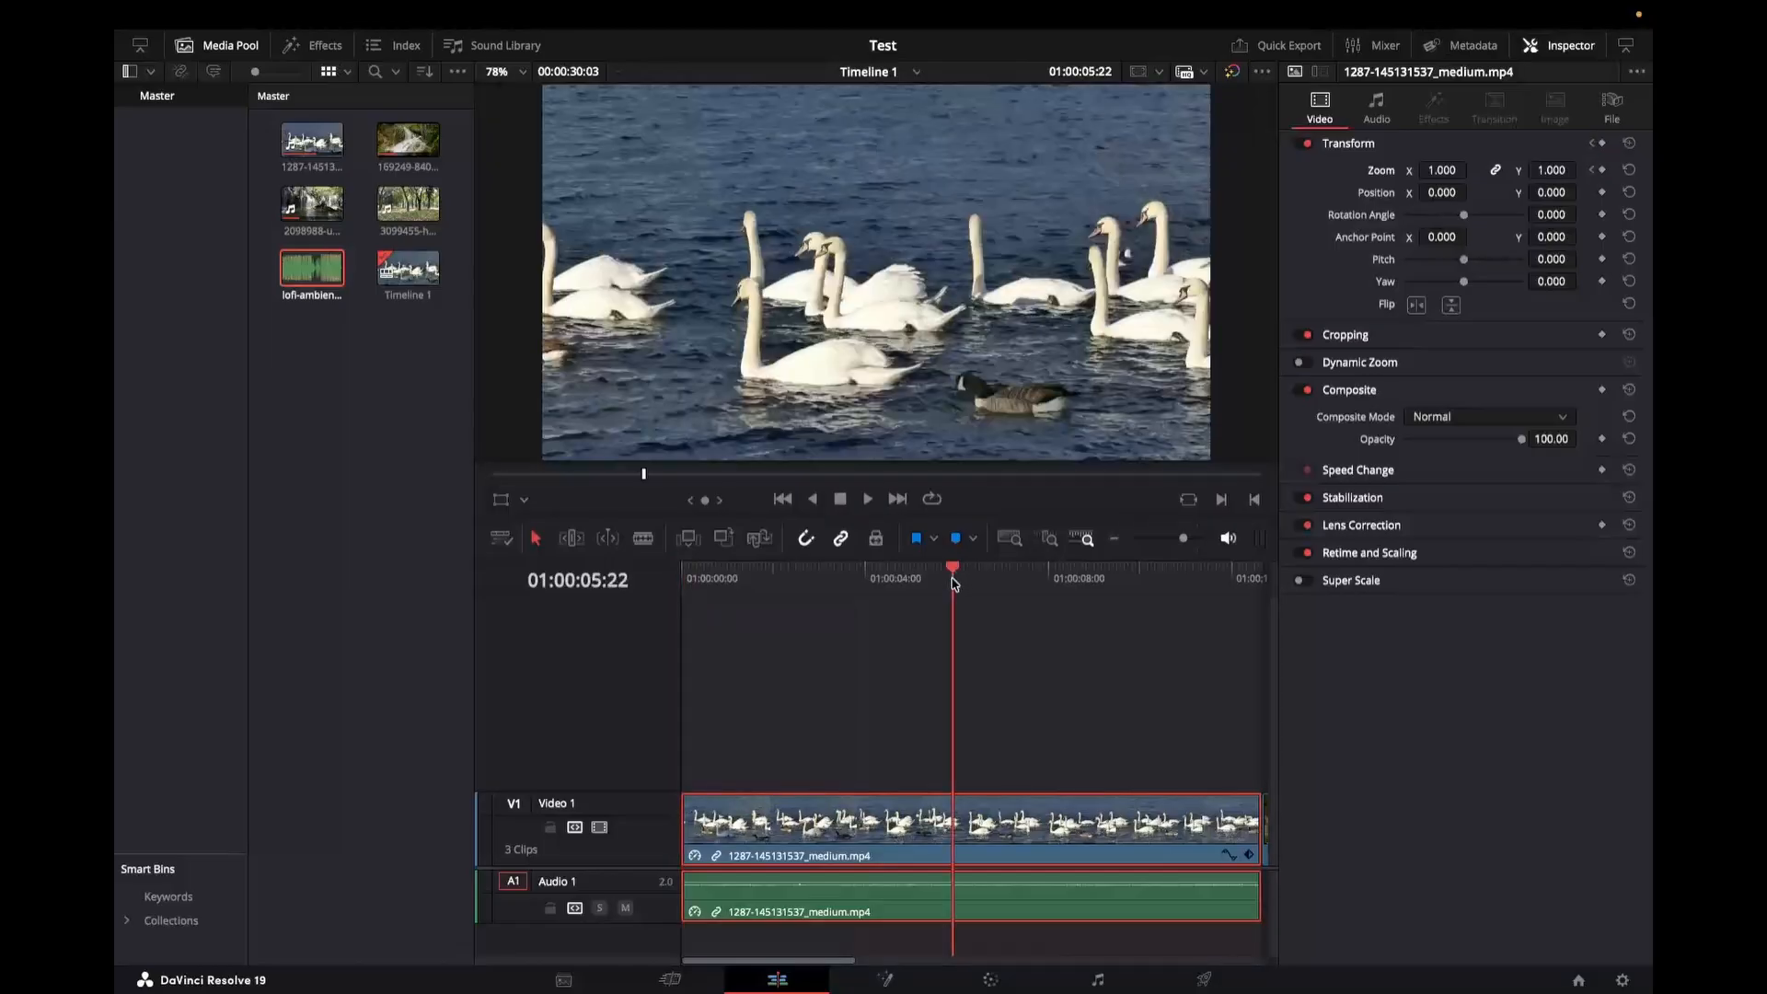
pyautogui.click(1431, 170)
pyautogui.write('5')
pyautogui.press('Return')
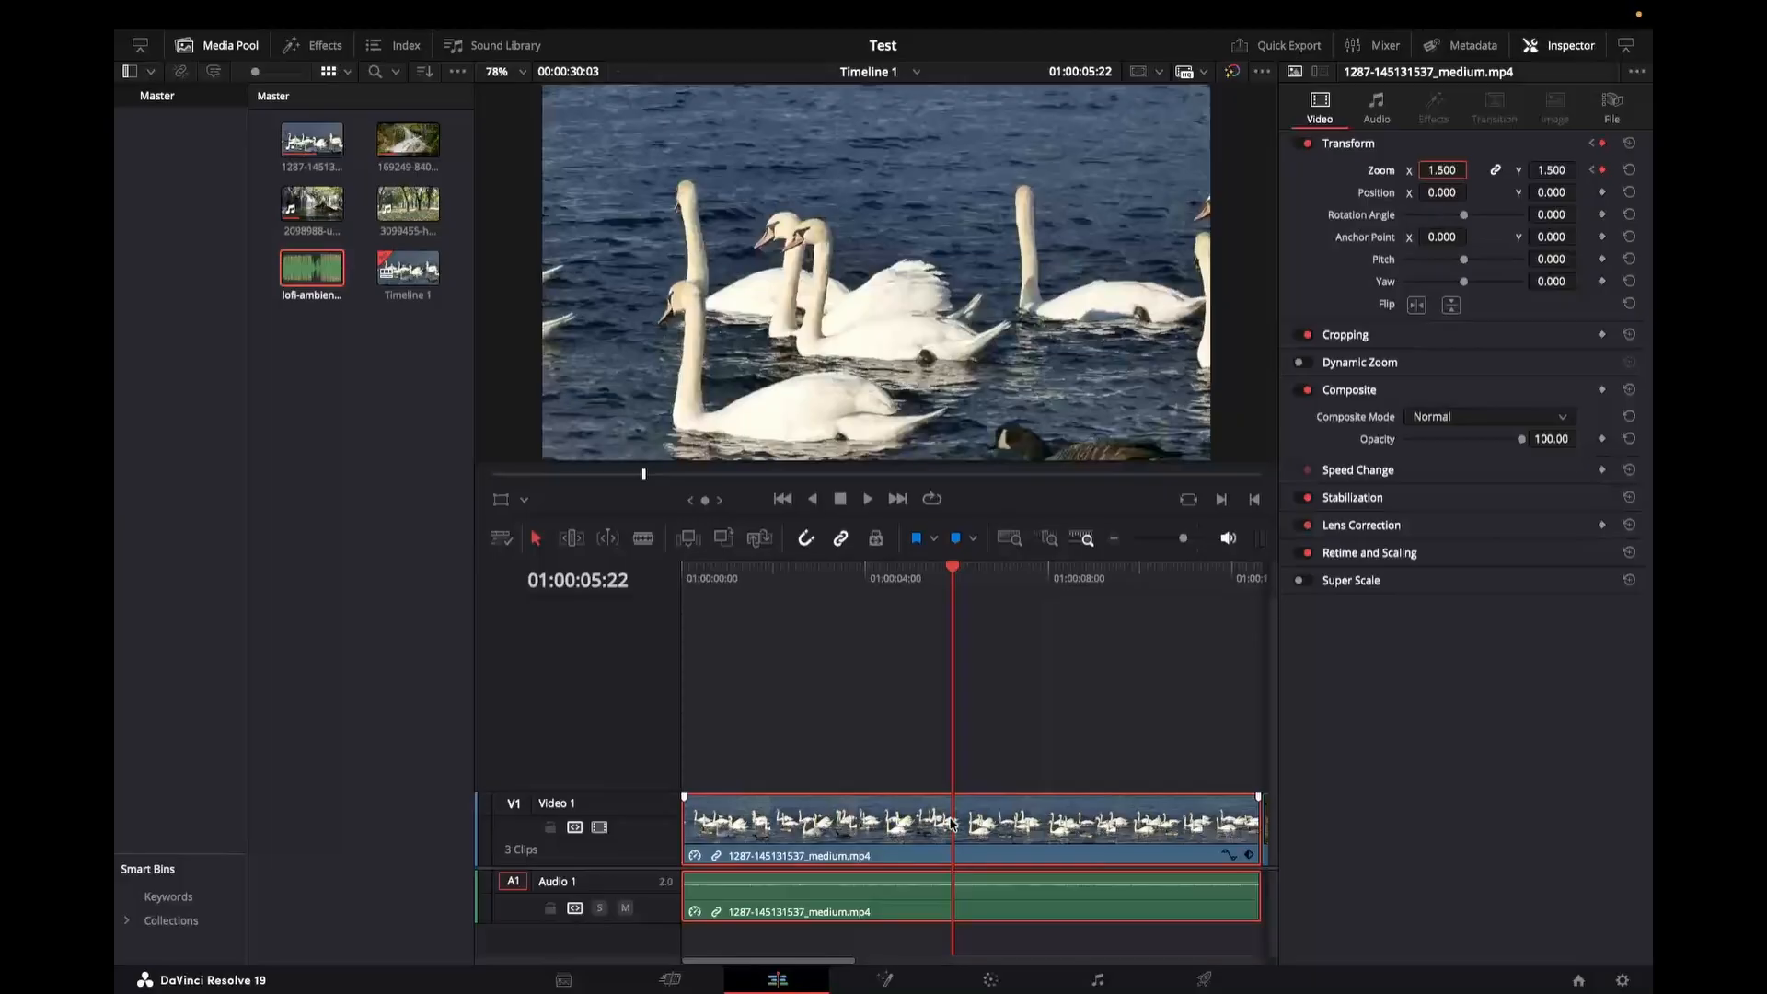
# Step: Show the clip's Zoom keyframe curve and play the animation from the timeline start
pyautogui.click(1233, 856)
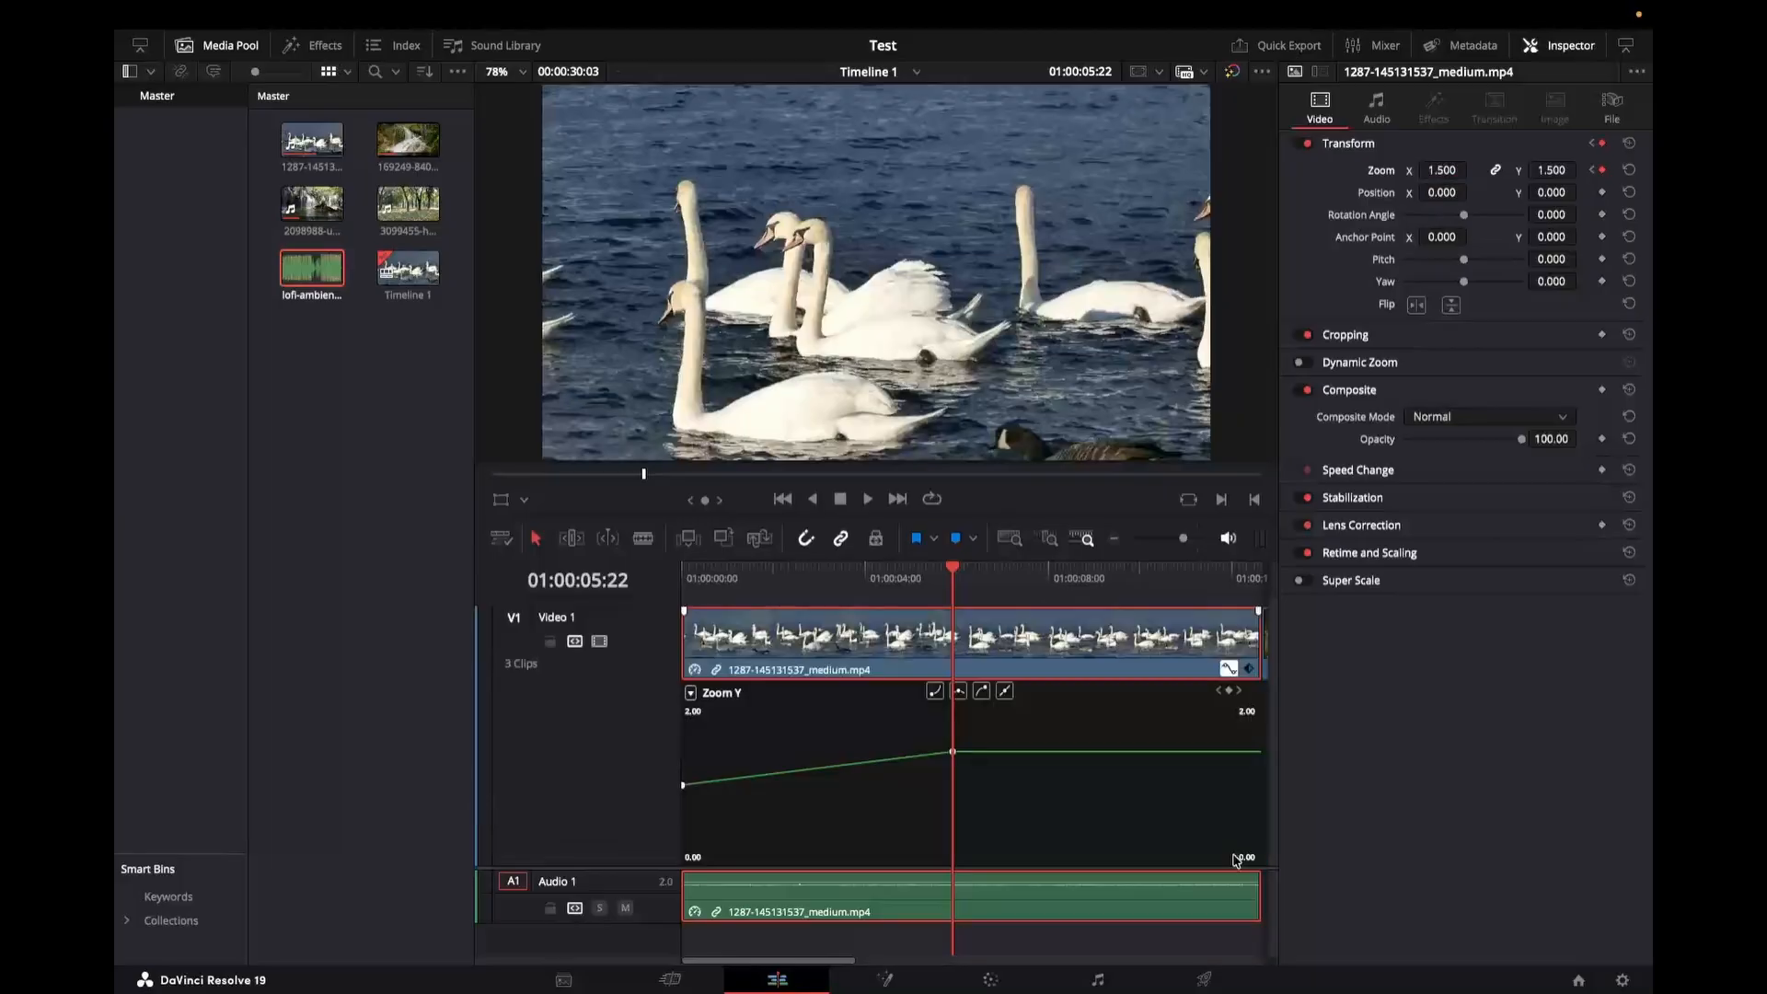
pyautogui.moveTo(695, 791)
pyautogui.click(686, 578)
pyautogui.press('space')
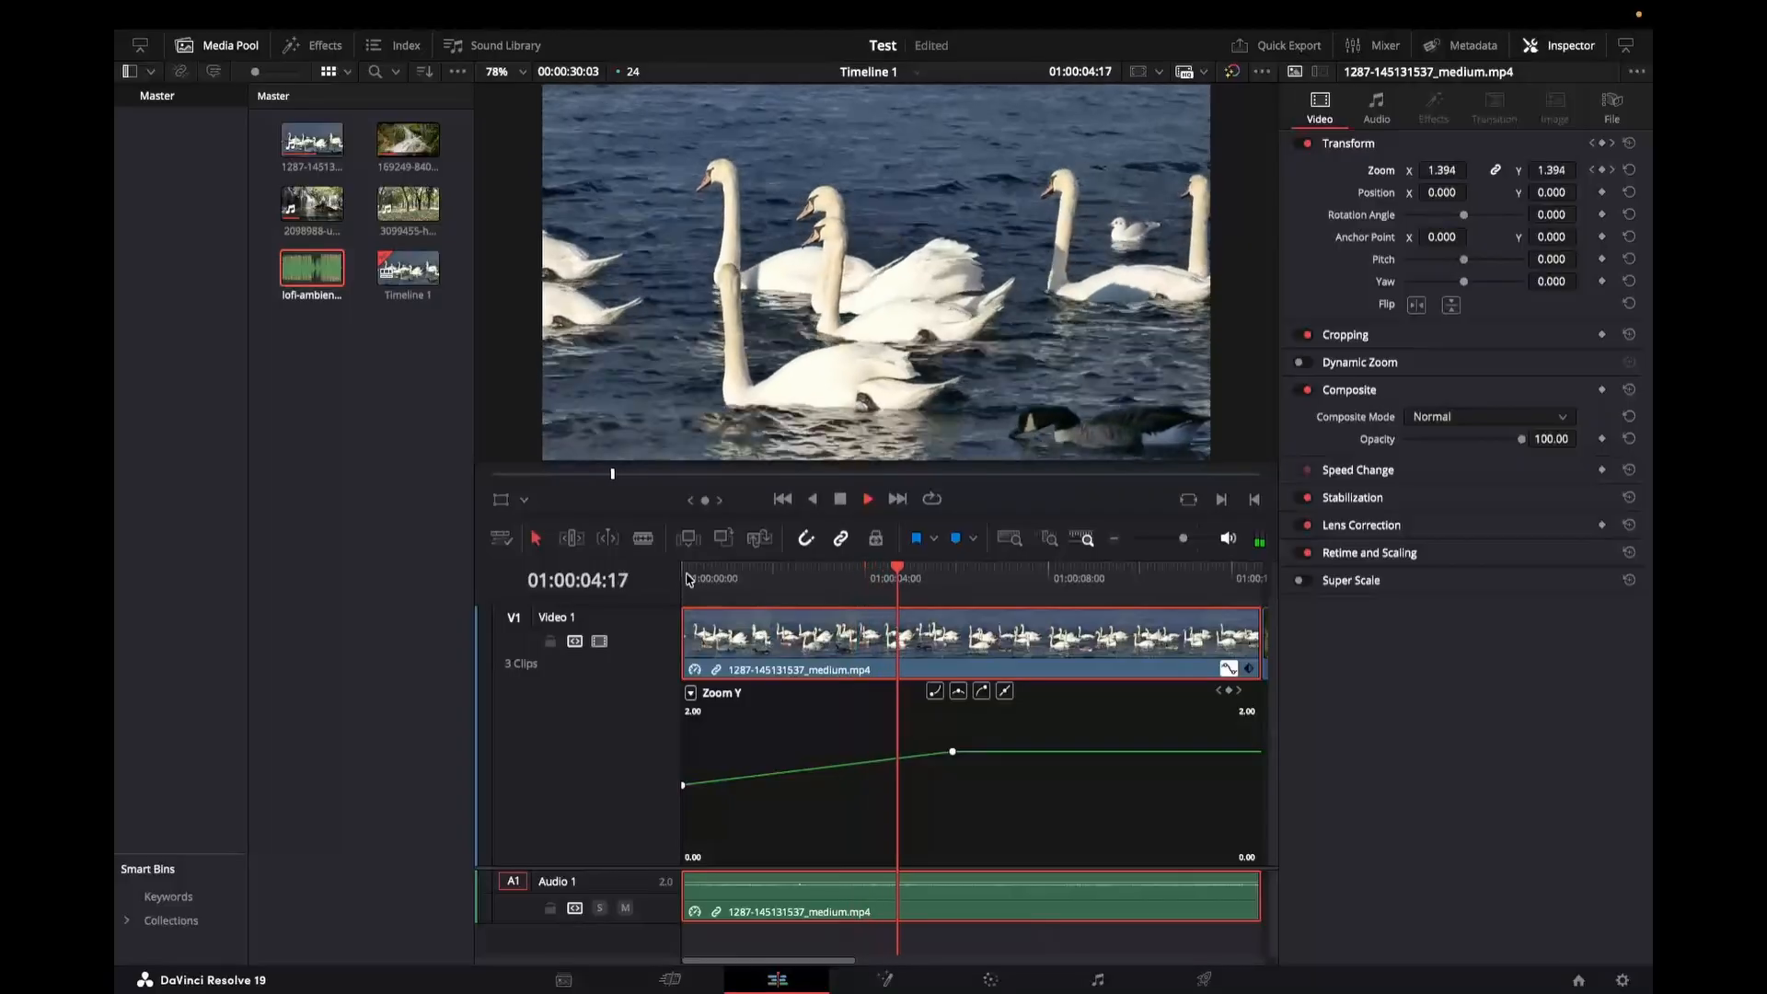
pyautogui.press('space')
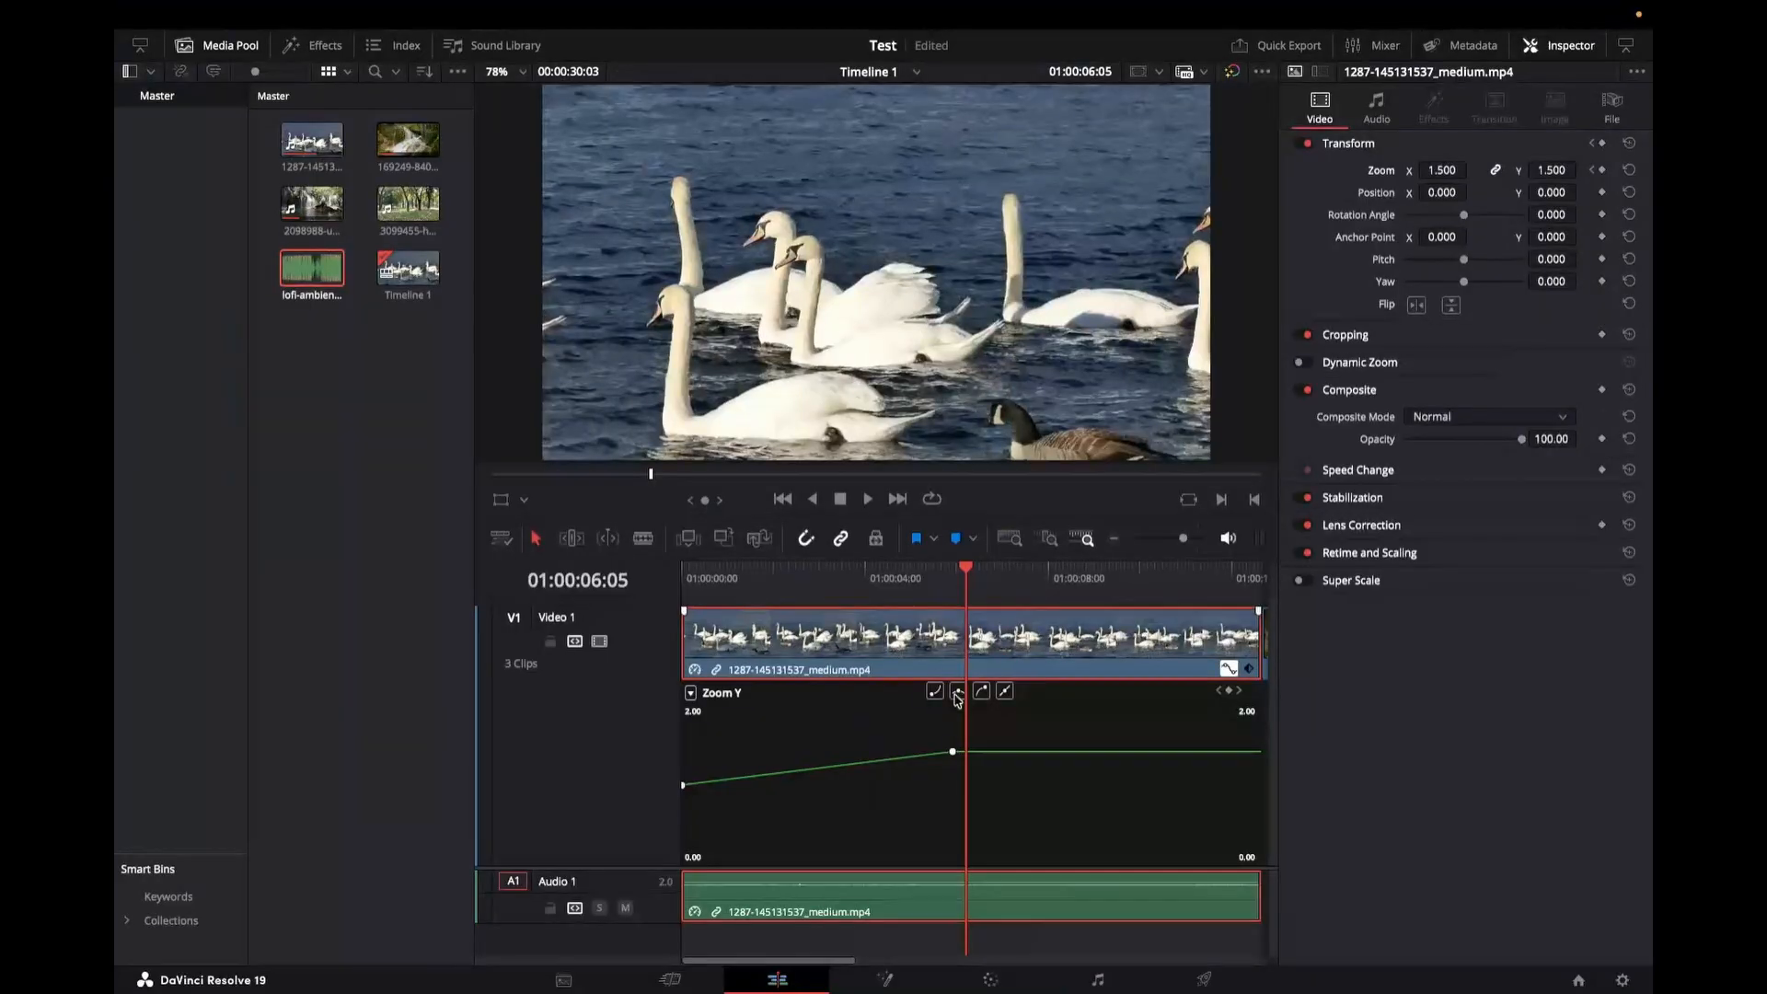
# Step: Set the clip's Zoom to 1.0 at about 01:00:09:06
pyautogui.moveTo(956, 755)
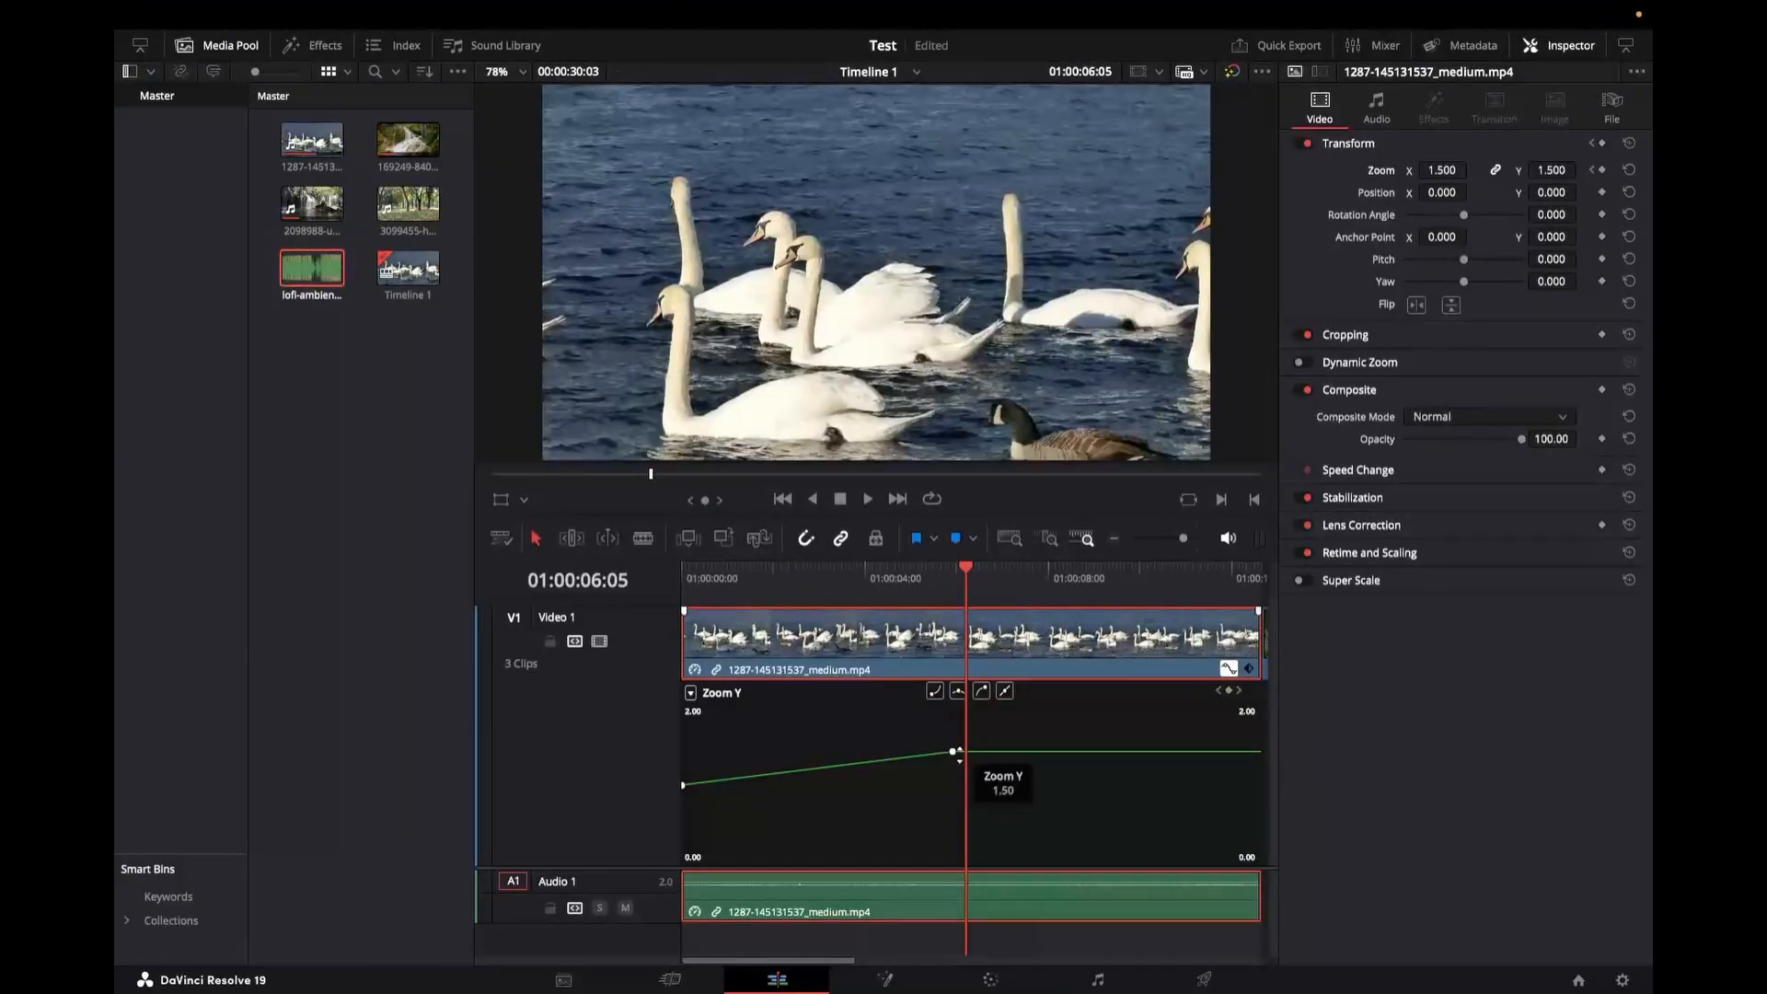
pyautogui.click(1105, 580)
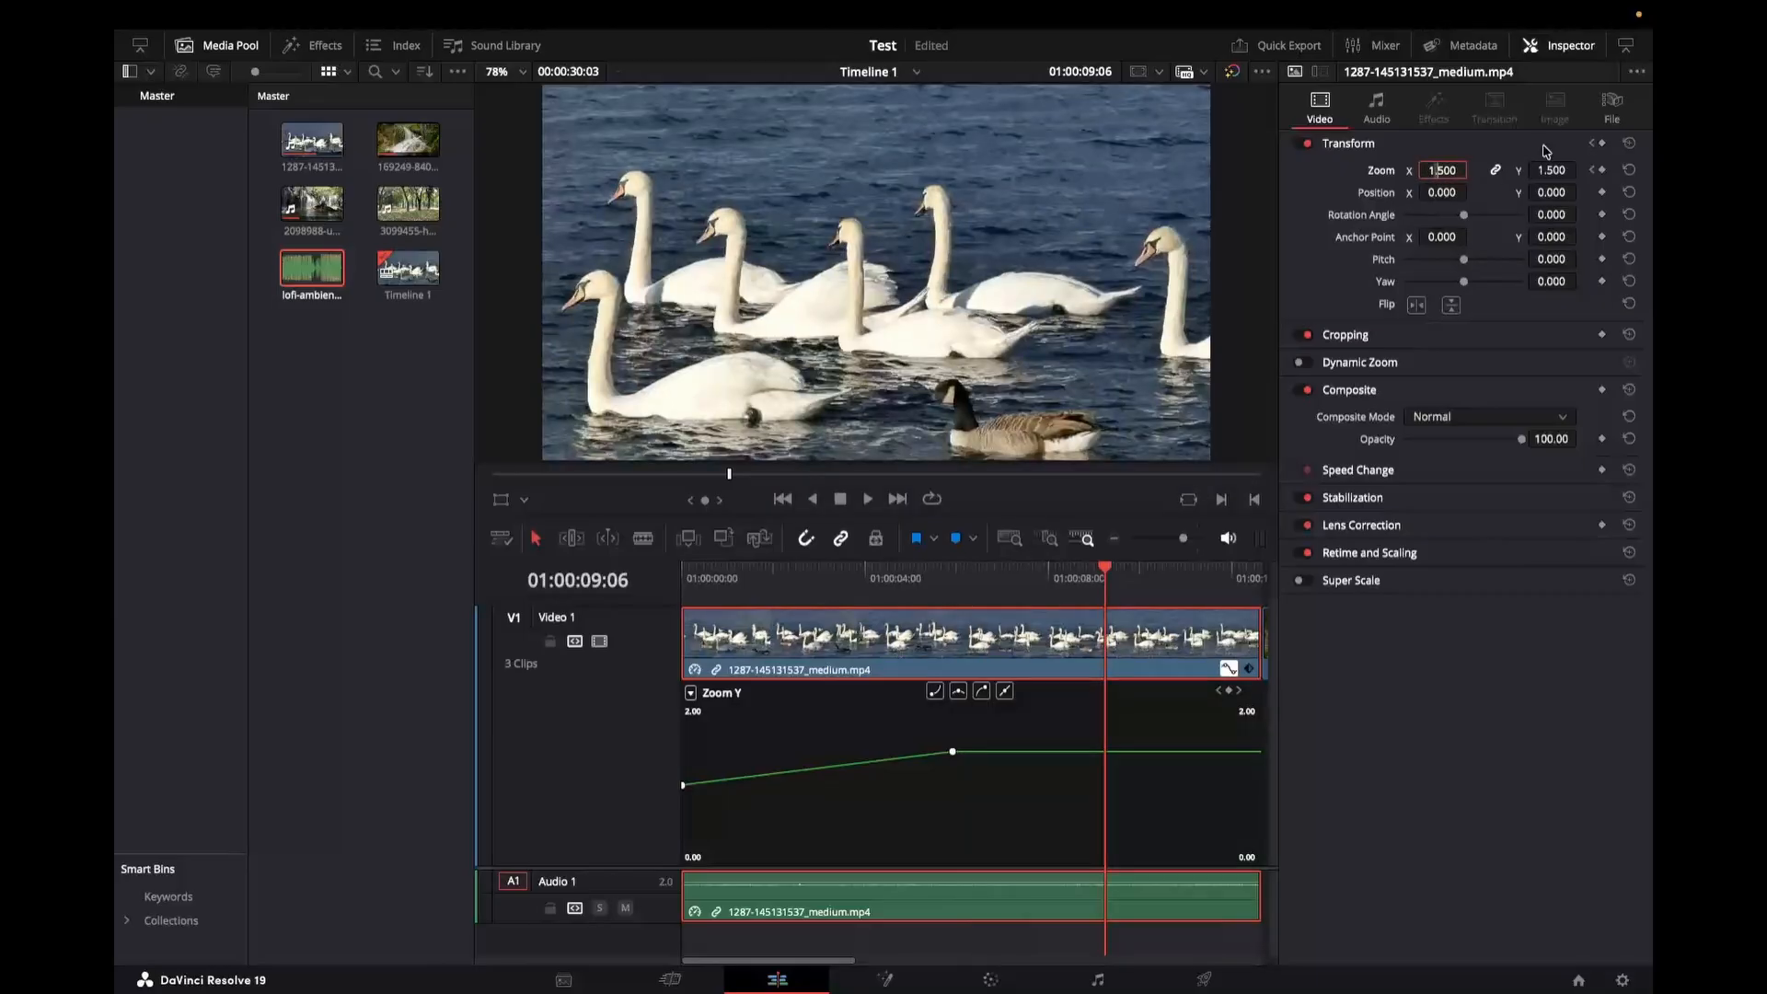
pyautogui.click(1448, 170)
pyautogui.write('1')
pyautogui.press('Return')
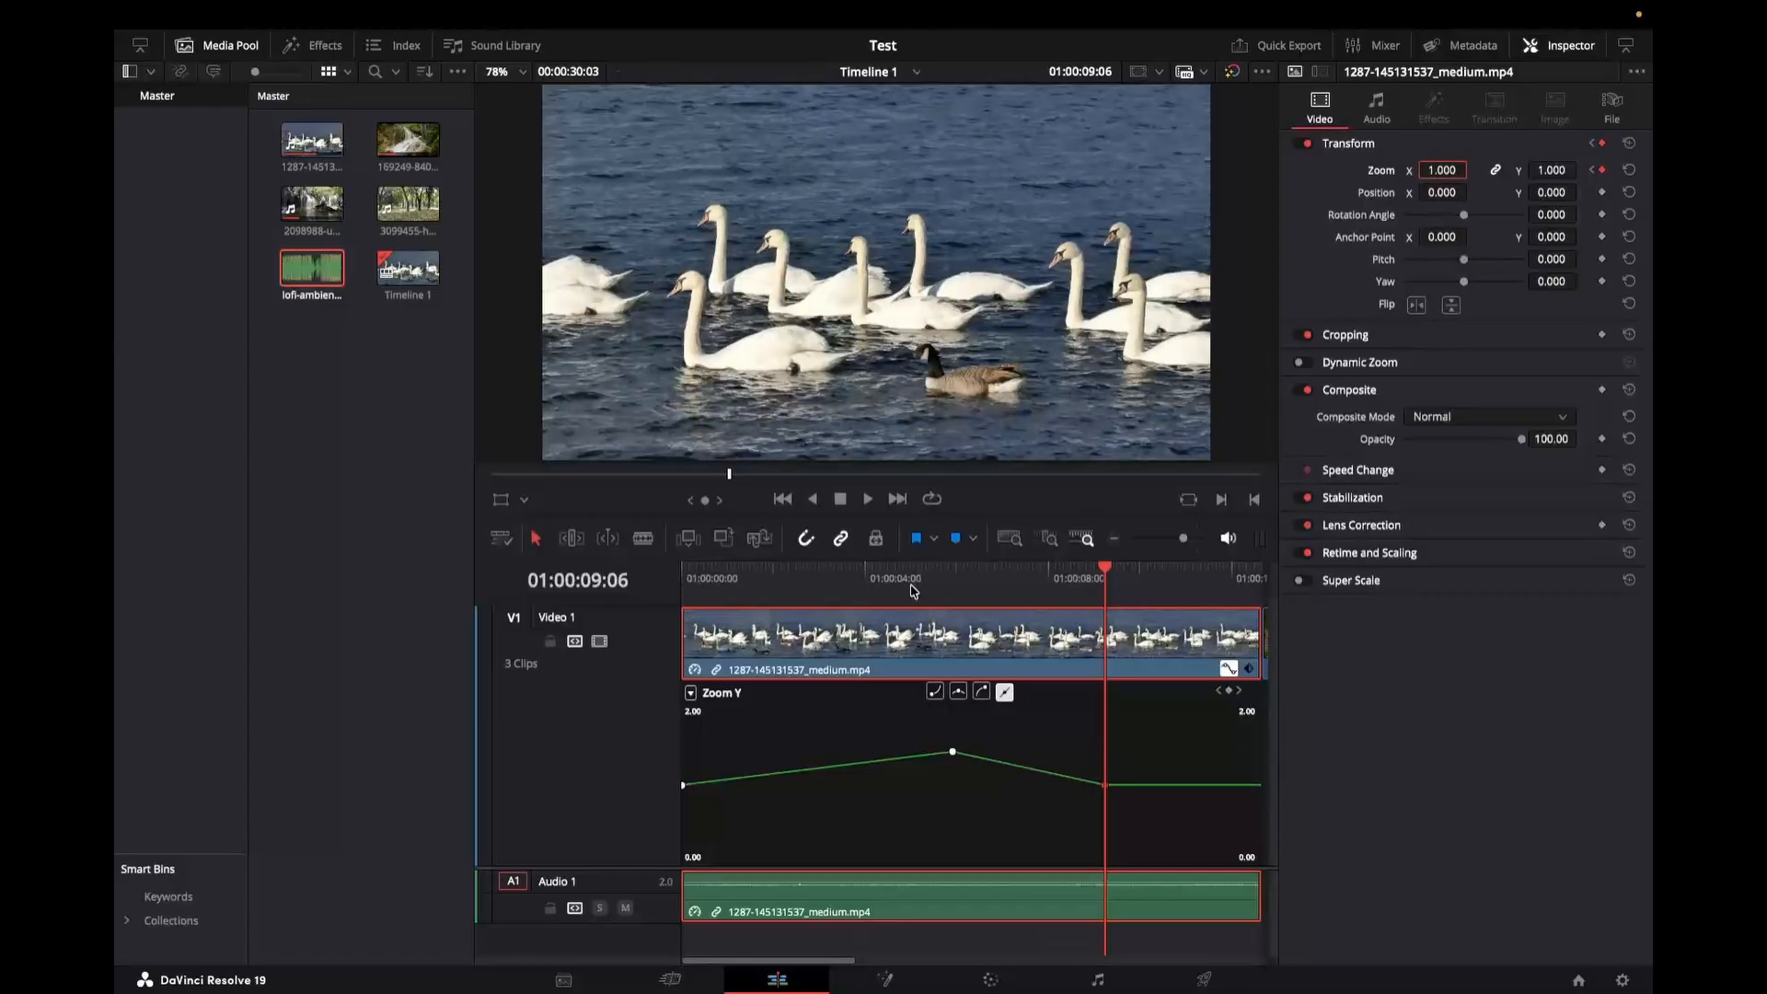
# Step: Play the zoom animation from the start of the timeline
pyautogui.click(697, 598)
pyautogui.press('space')
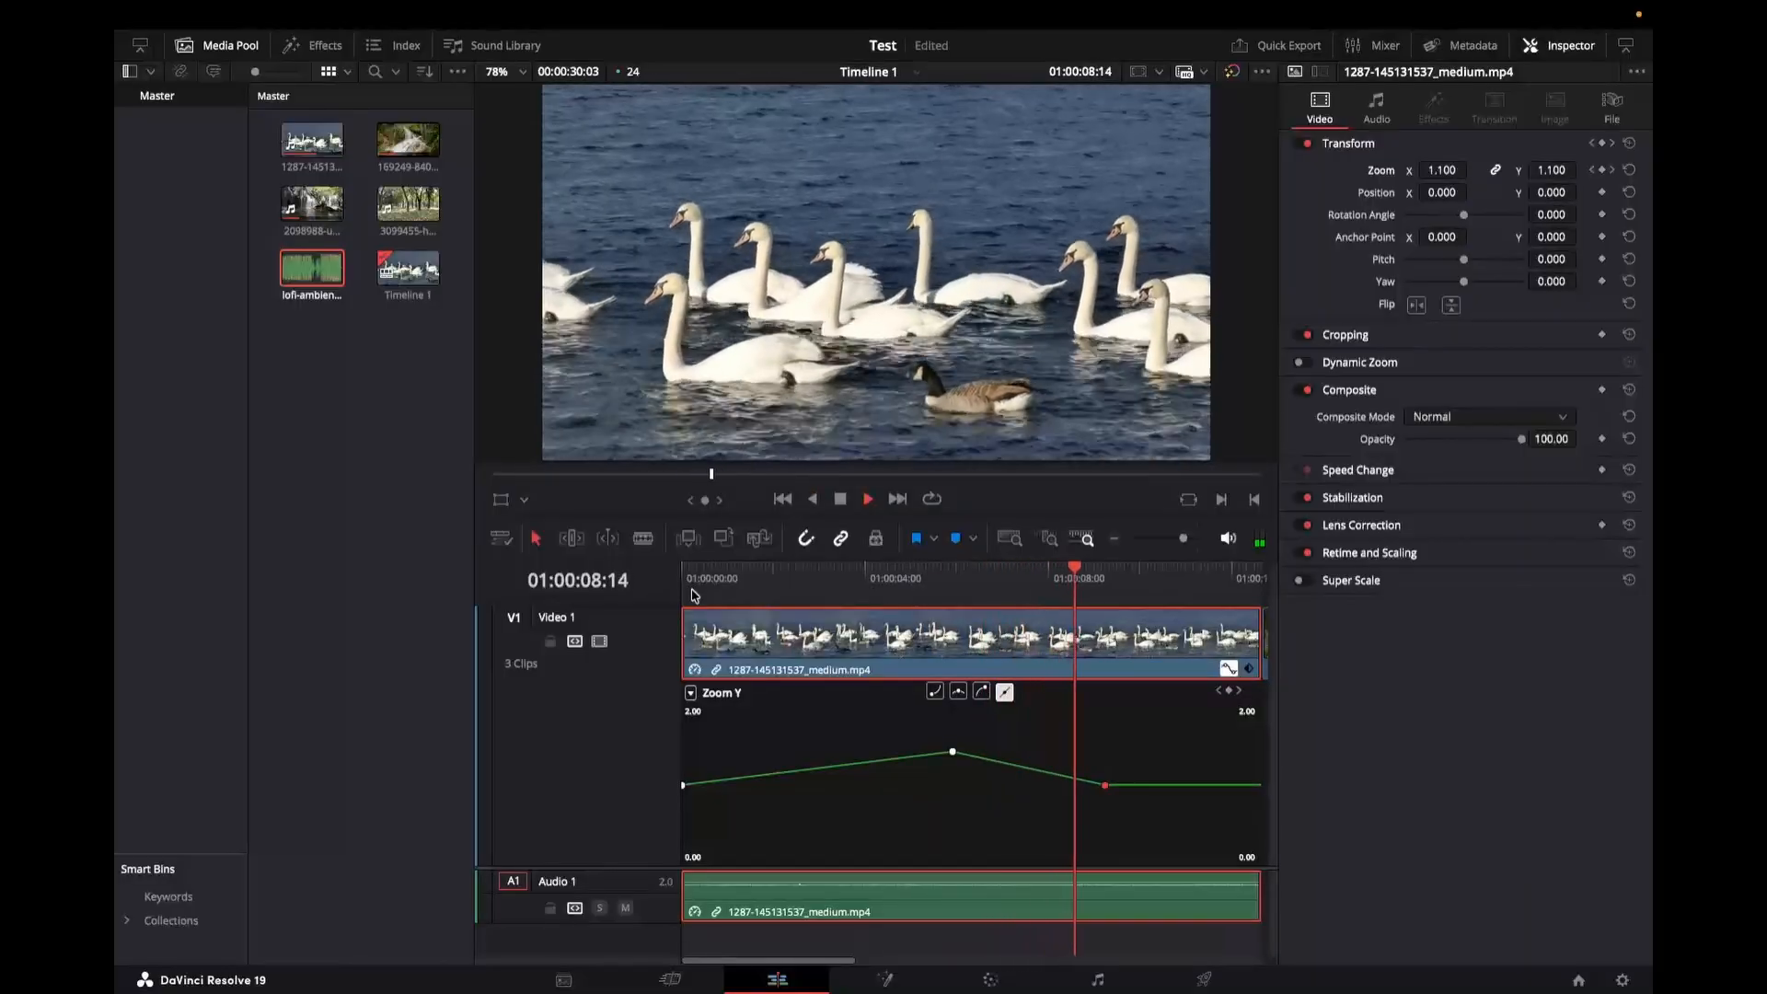
pyautogui.press('space')
pyautogui.hscroll(1, 882, 806)
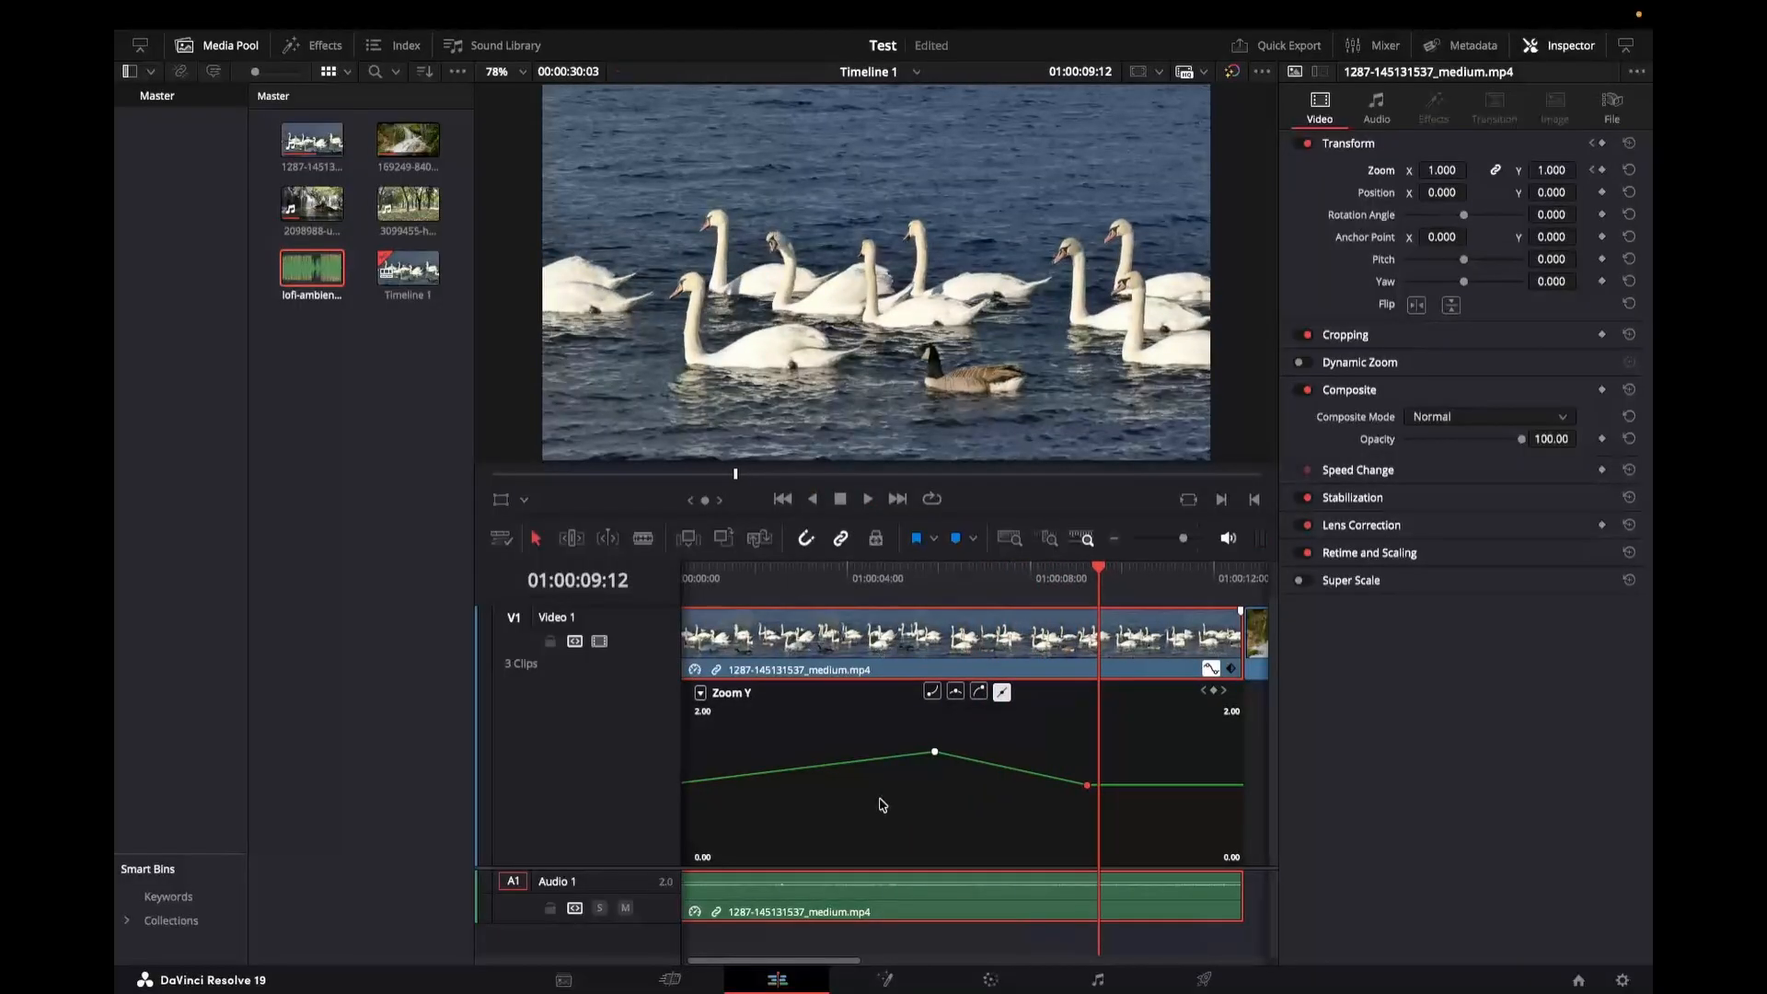
pyautogui.hscroll(-1, 882, 806)
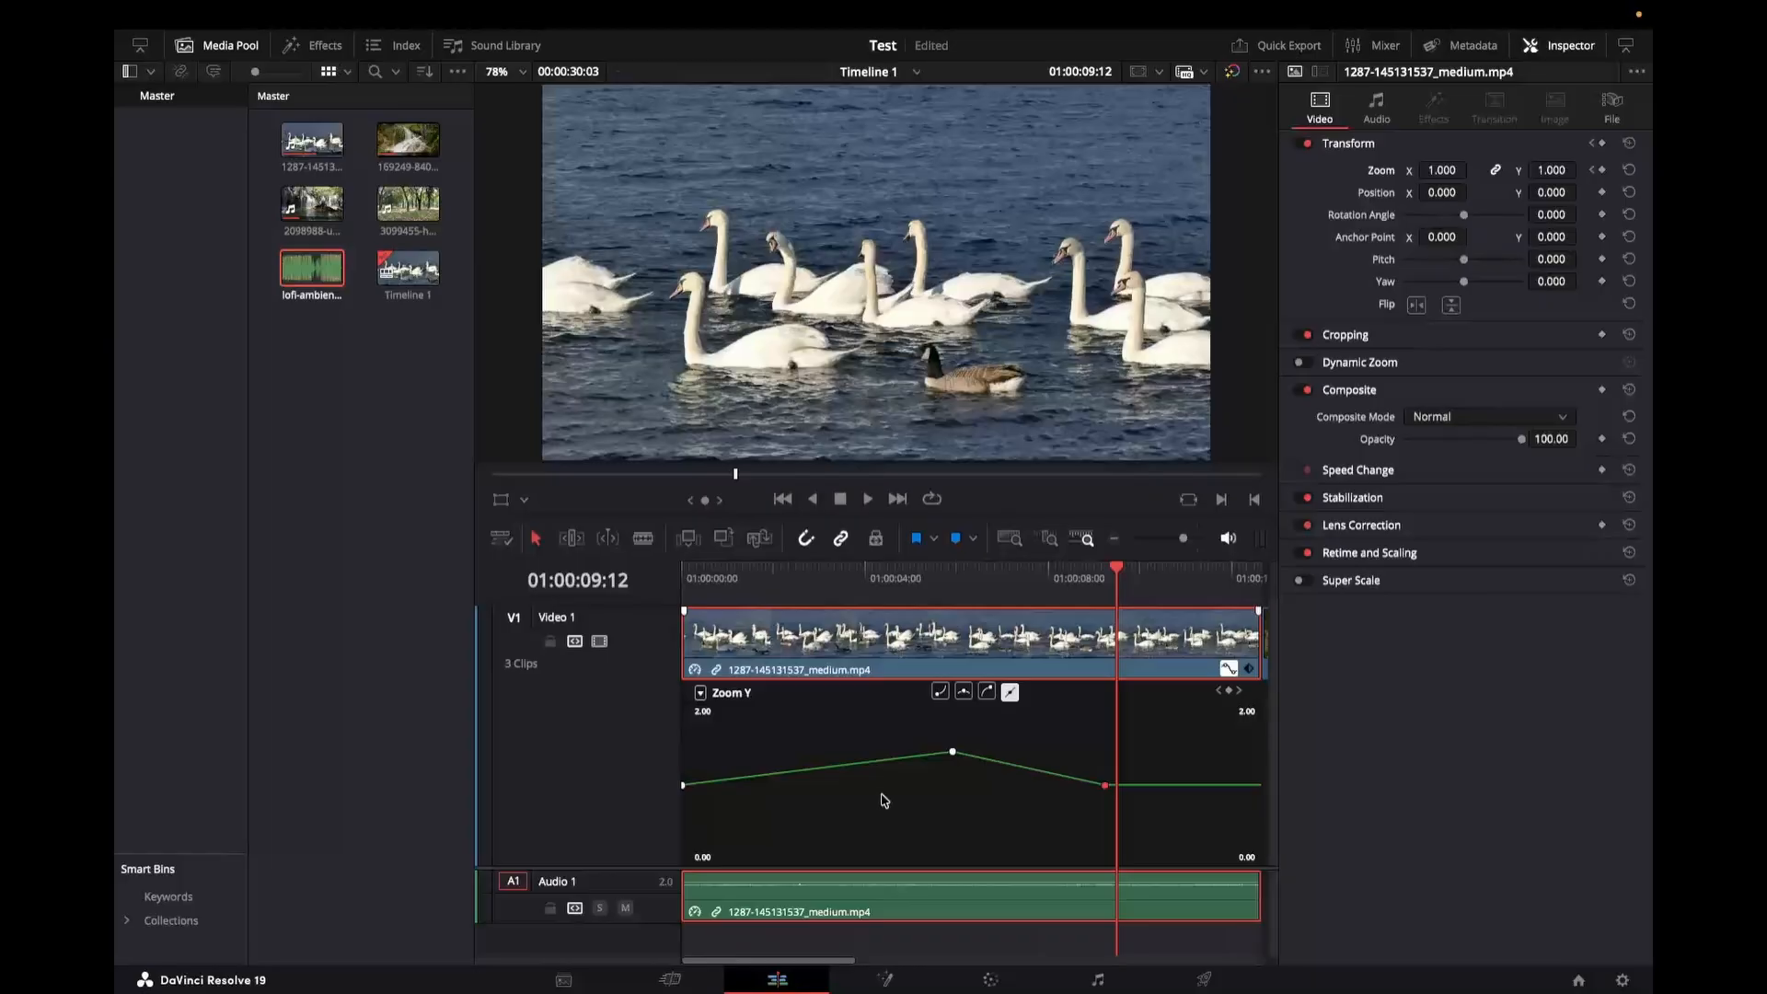
# Step: Add a Zoom keyframe at about 01:00:10:18 with the current value
pyautogui.moveTo(1105, 788)
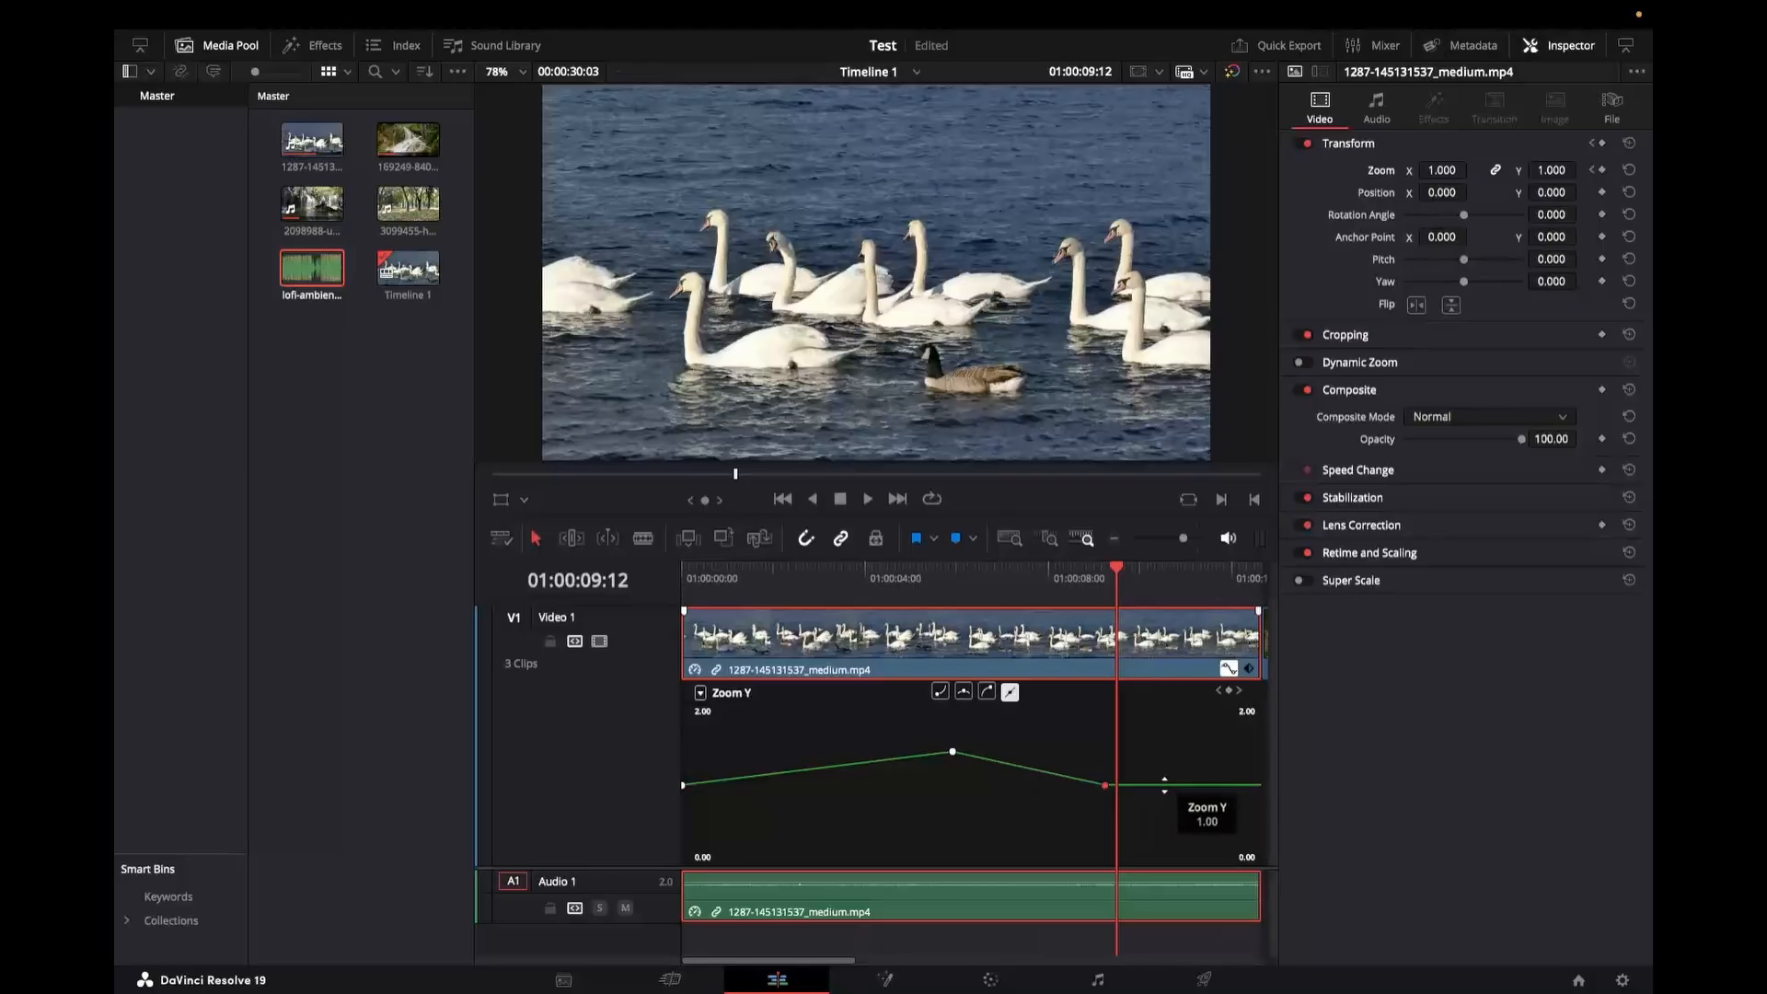
pyautogui.click(1176, 589)
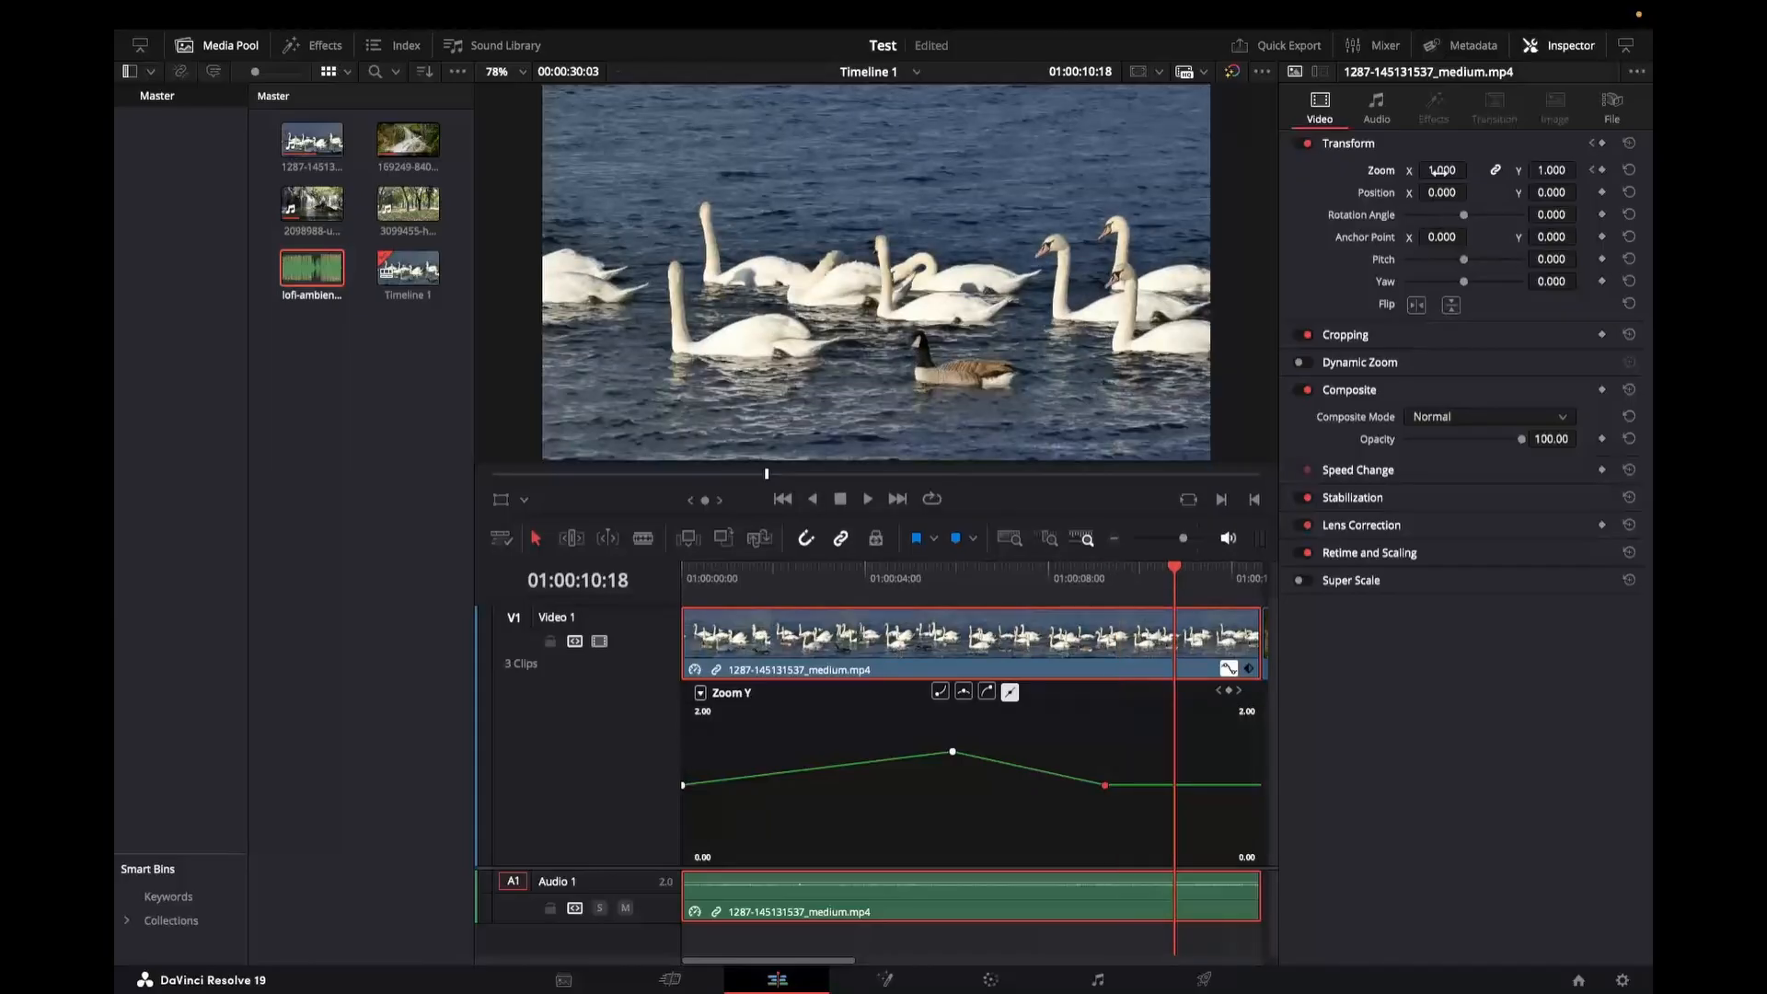
pyautogui.click(1603, 170)
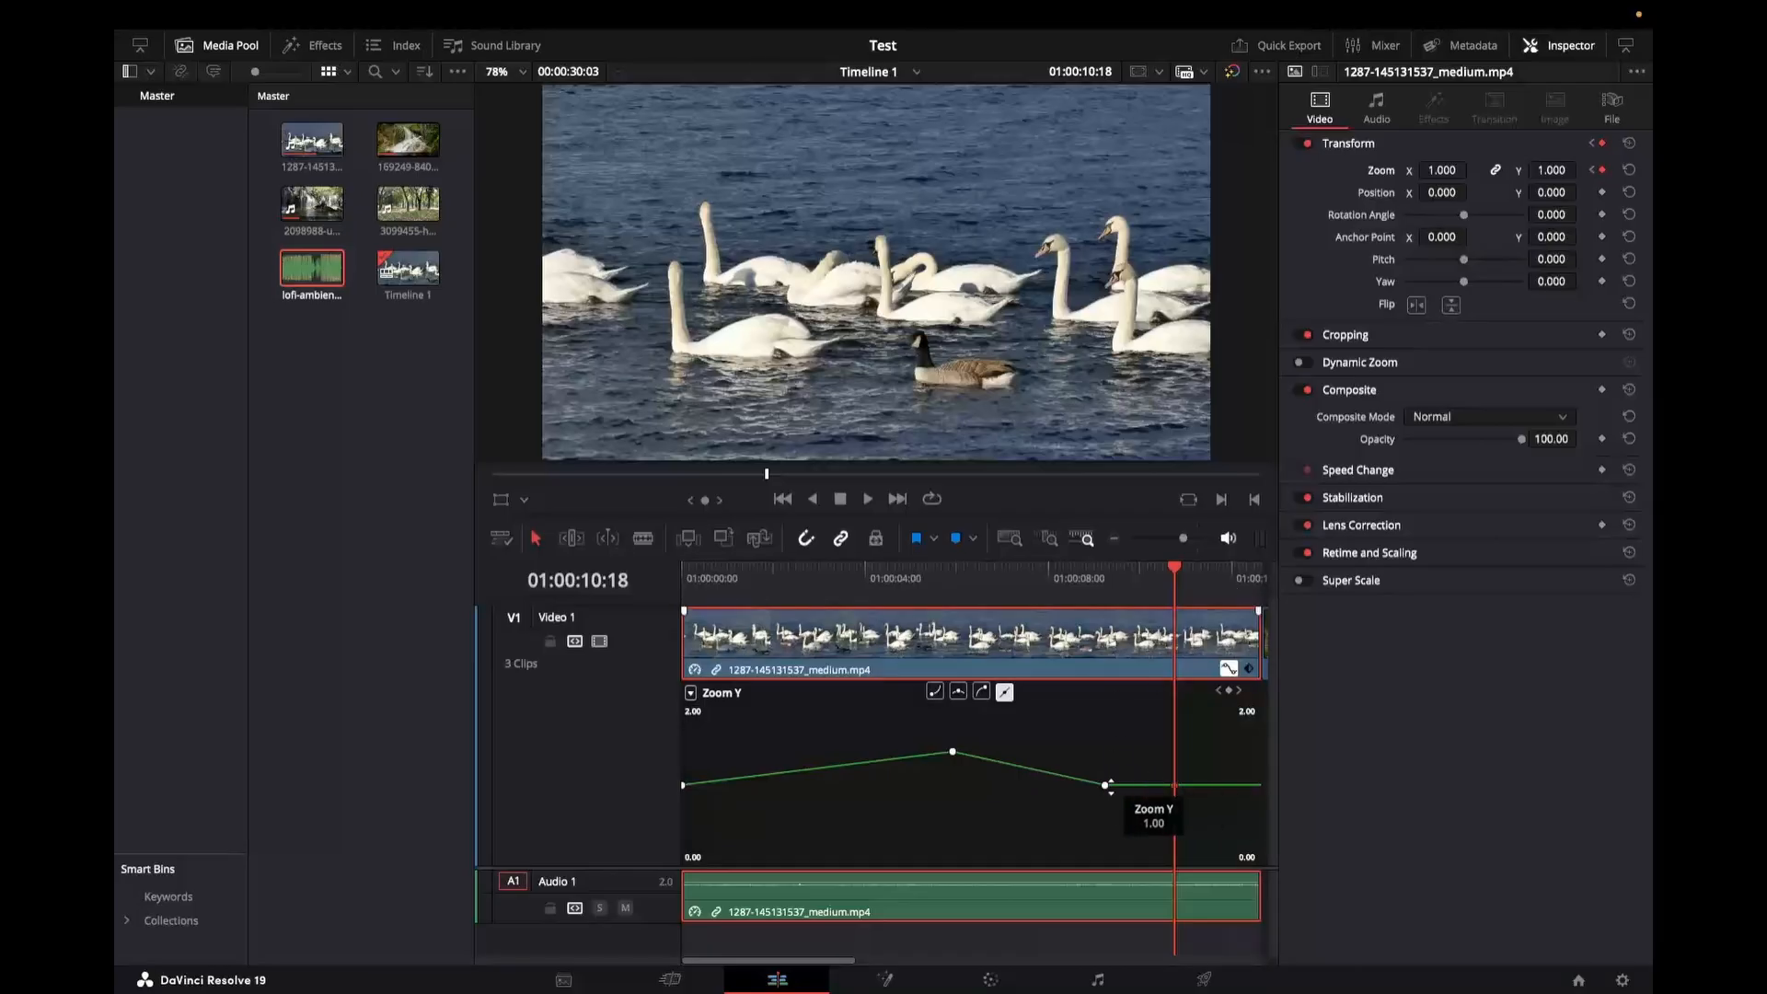
# Step: Set the clip's Zoom to 1.5 at about 01:00:11:13
pyautogui.click(1209, 585)
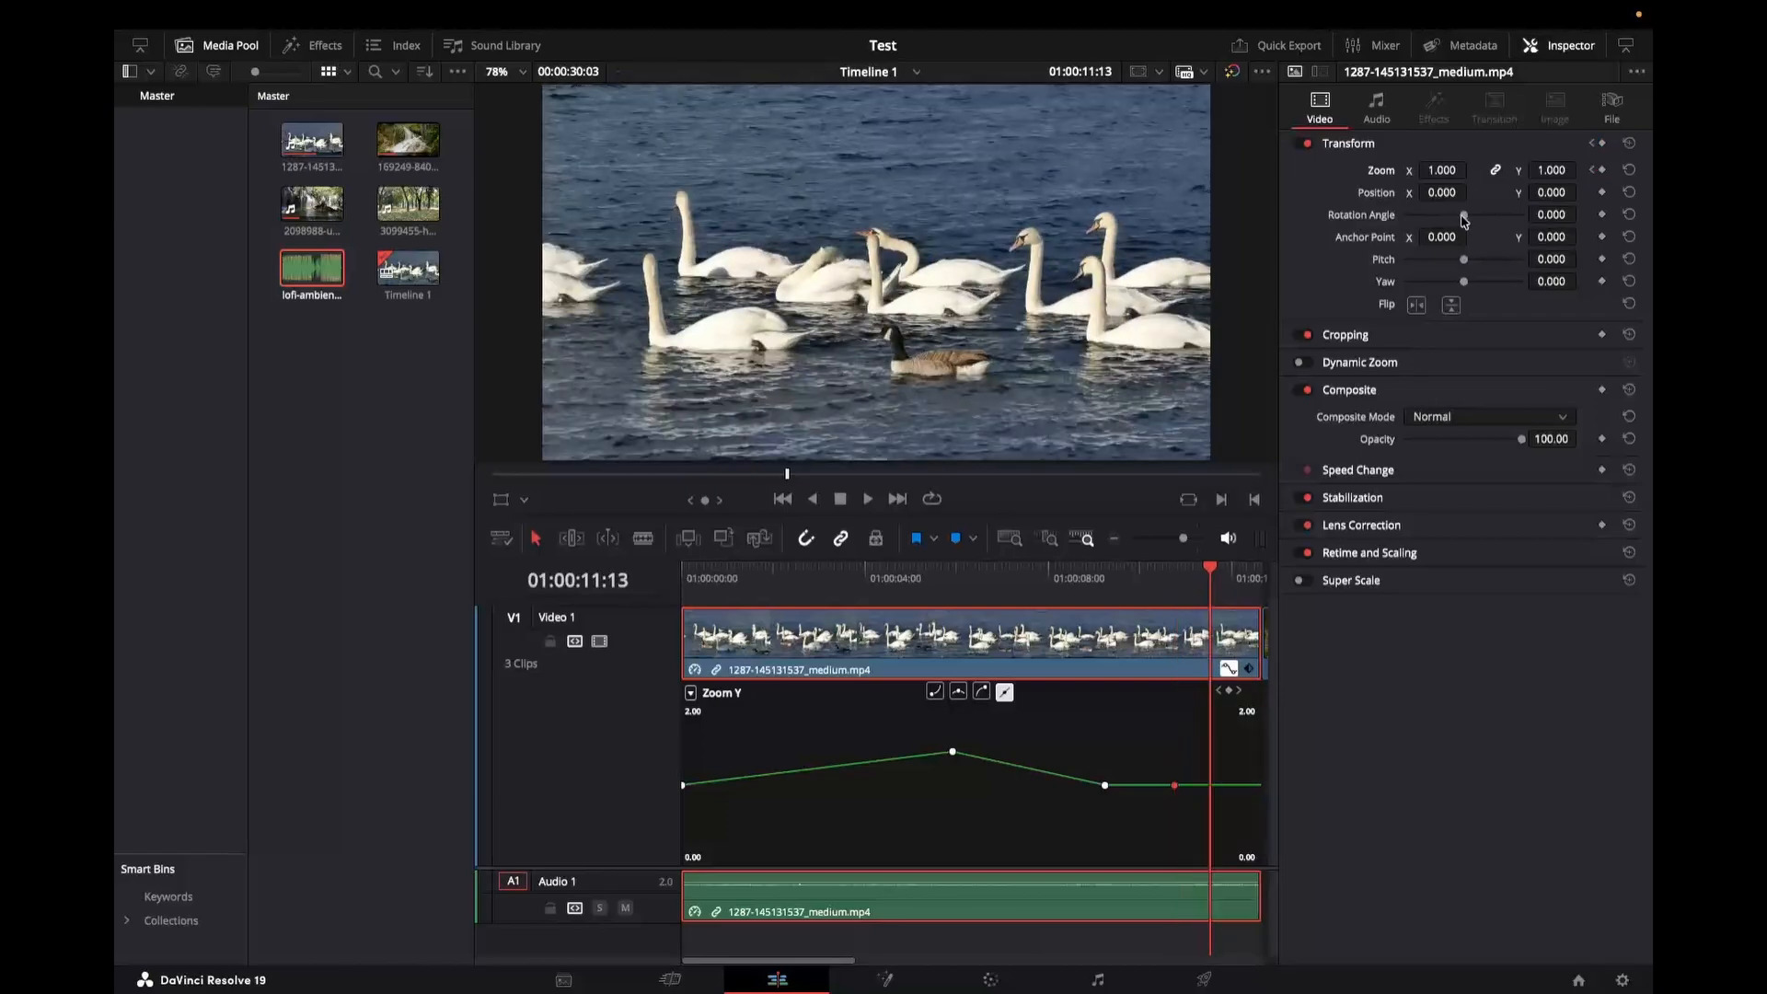
pyautogui.click(1432, 170)
pyautogui.doubleClick(1433, 168)
pyautogui.write('1.5')
pyautogui.press('Return')
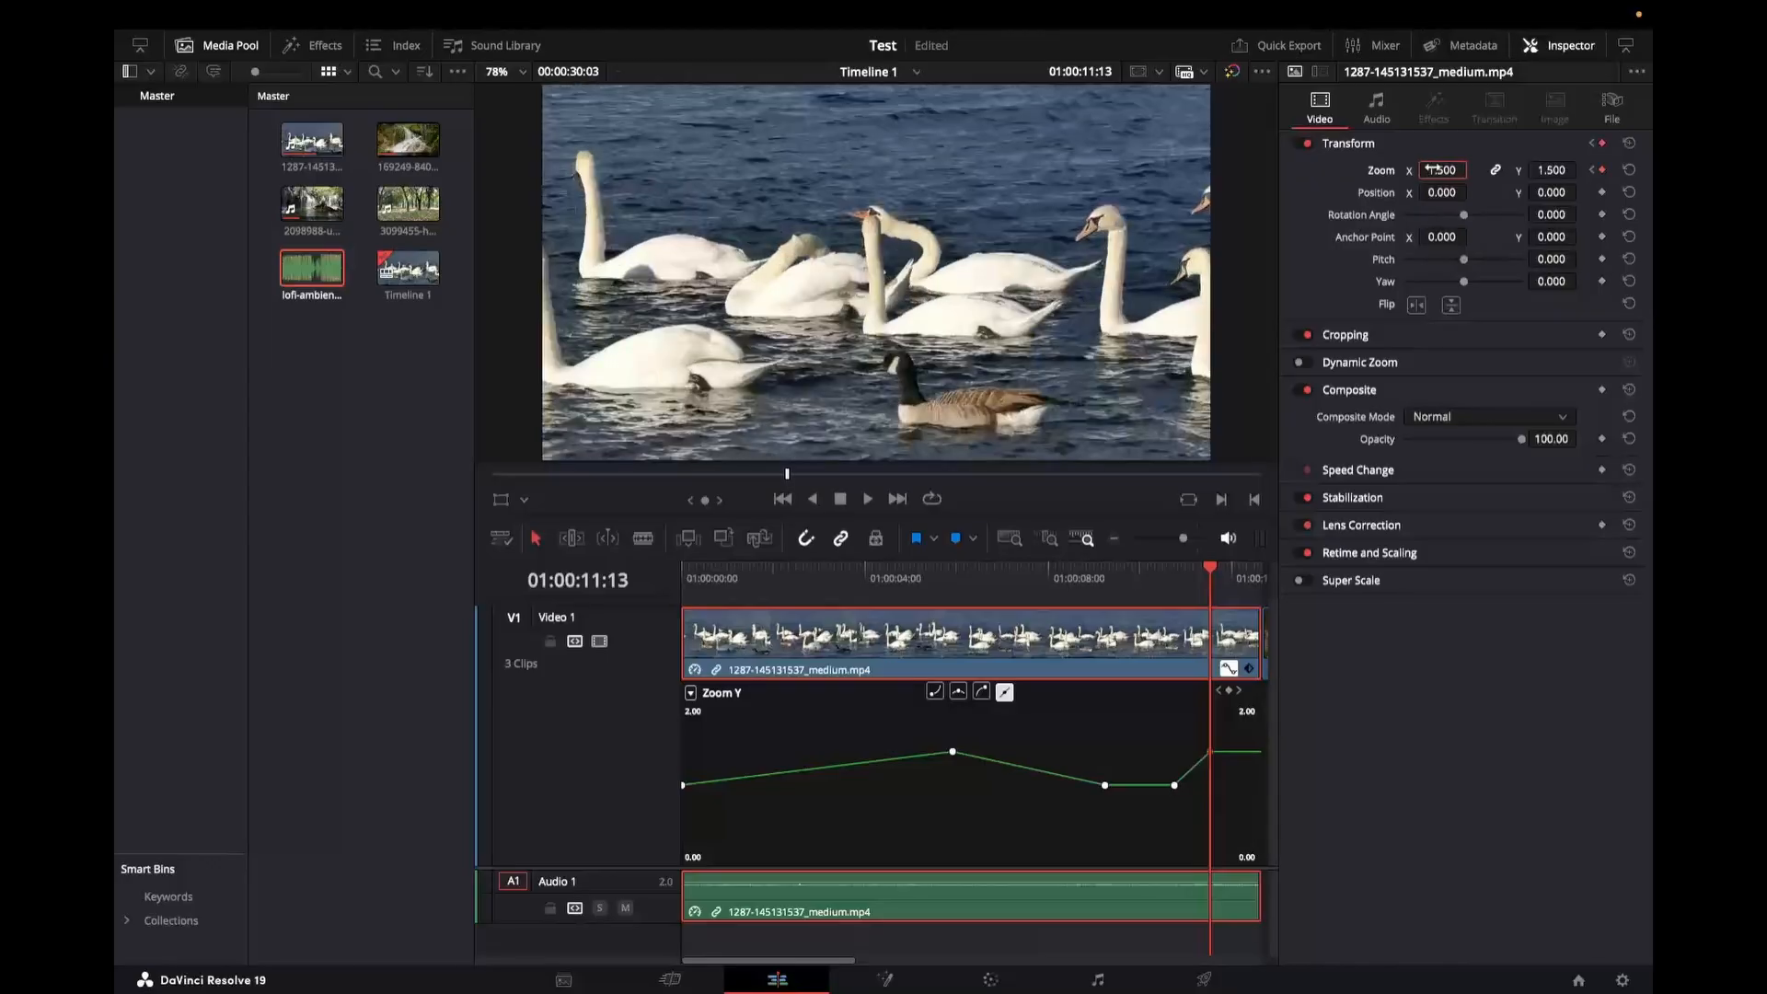
# Step: Play the zoom animation from the start of the timeline
pyautogui.click(685, 586)
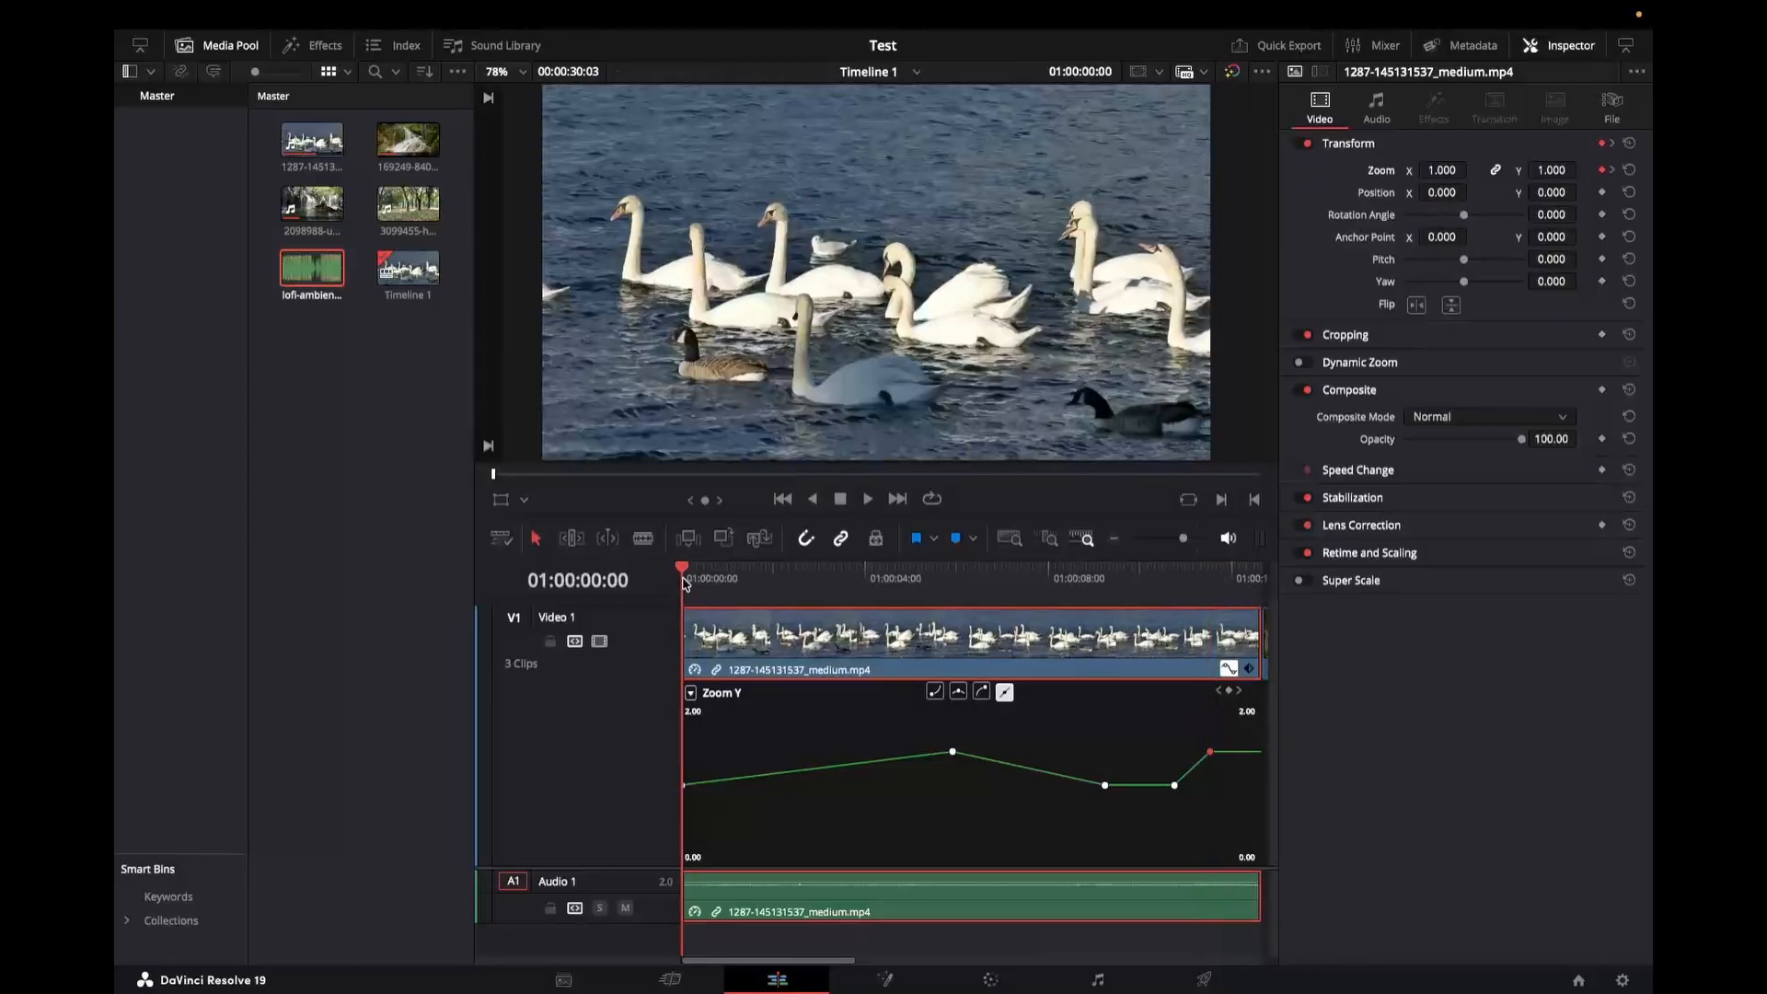
pyautogui.press('space')
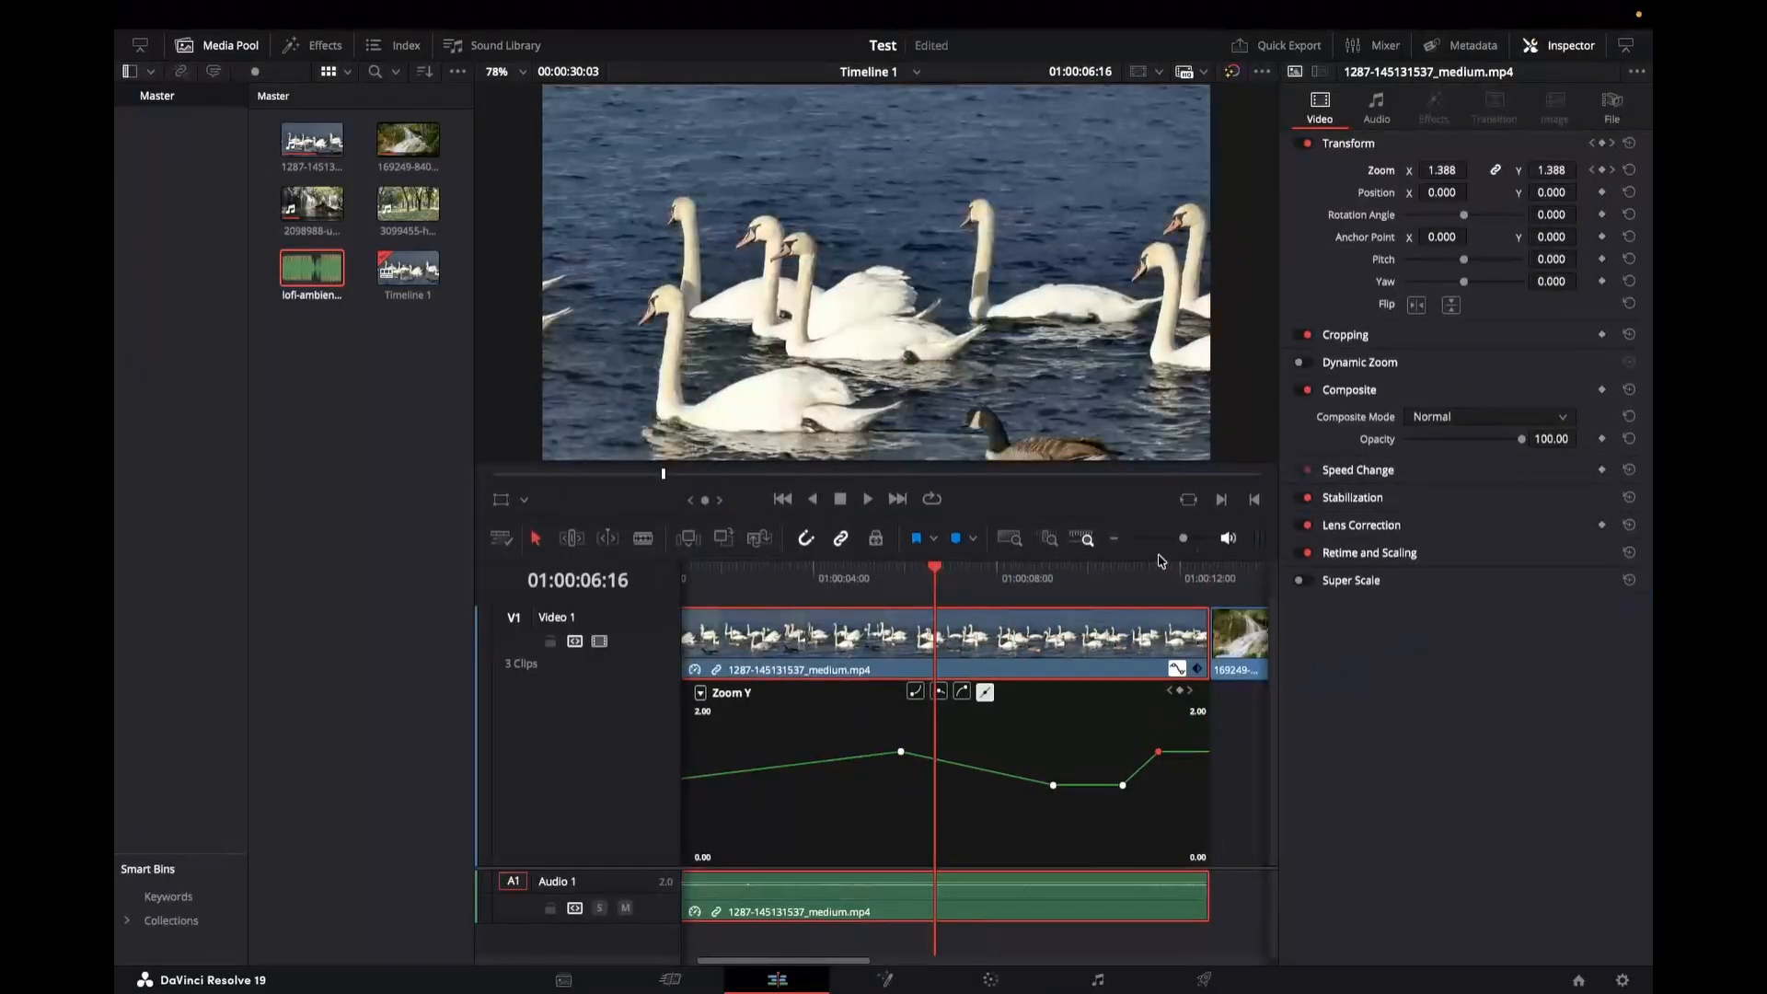
pyautogui.click(1528, 147)
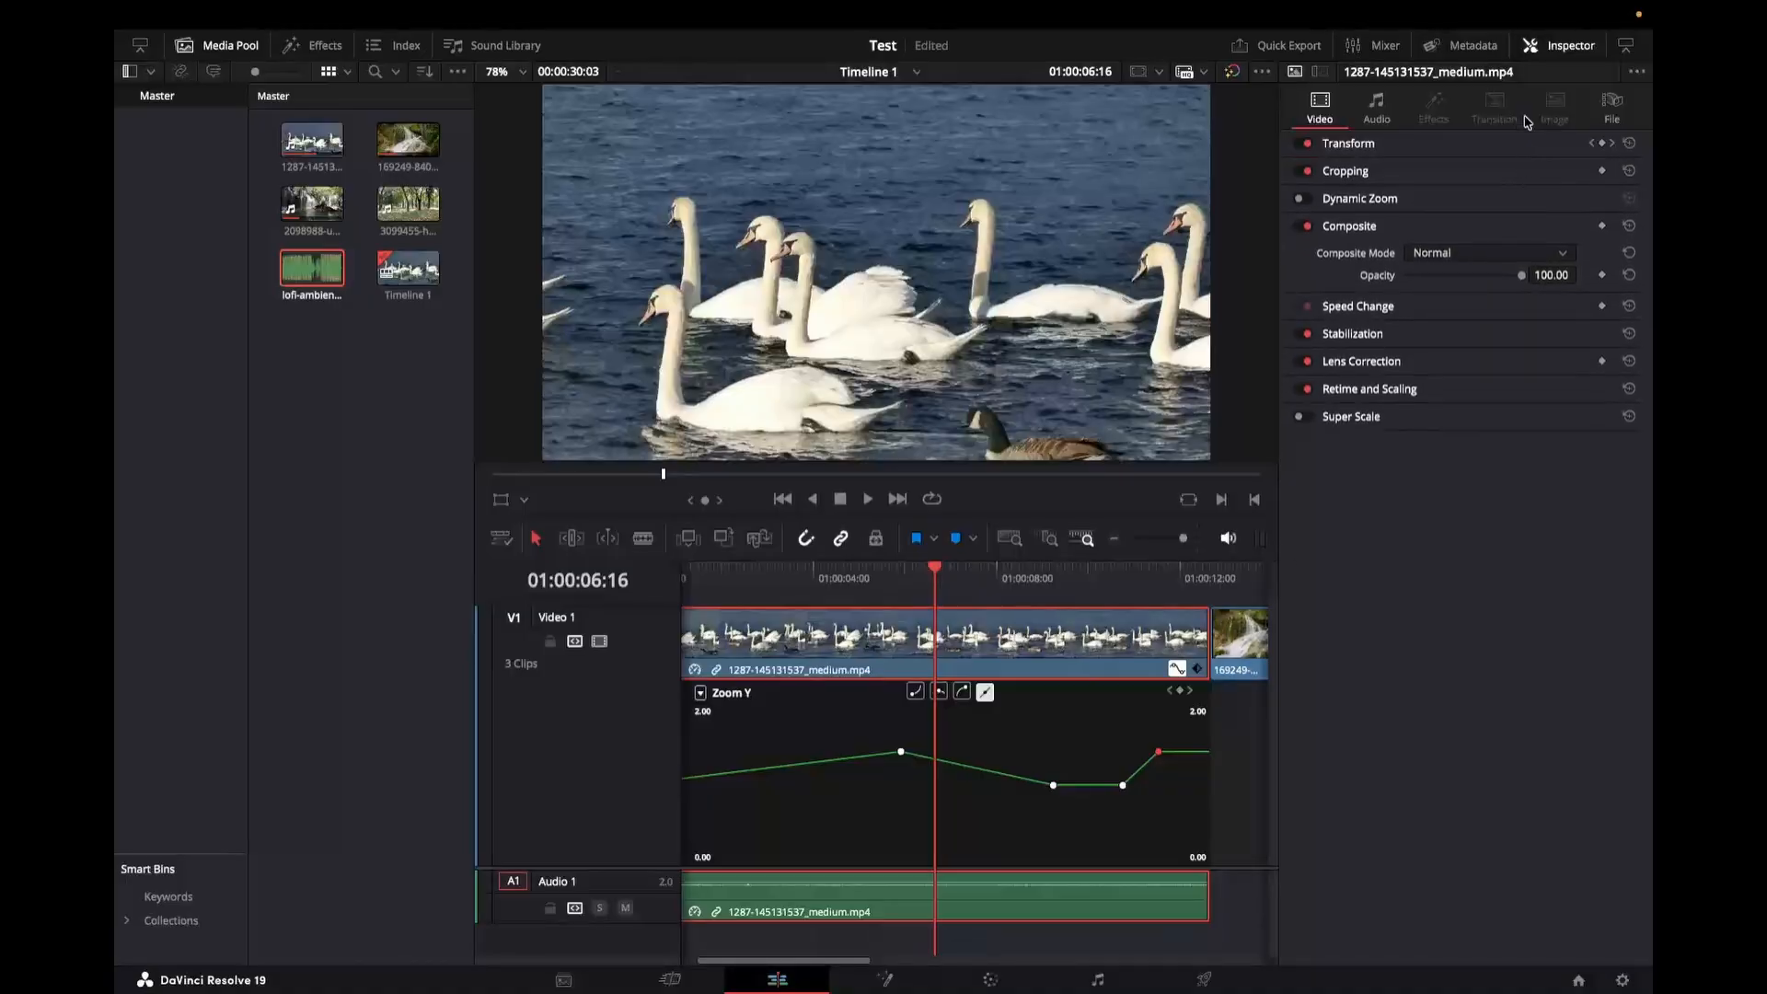
pyautogui.click(1526, 144)
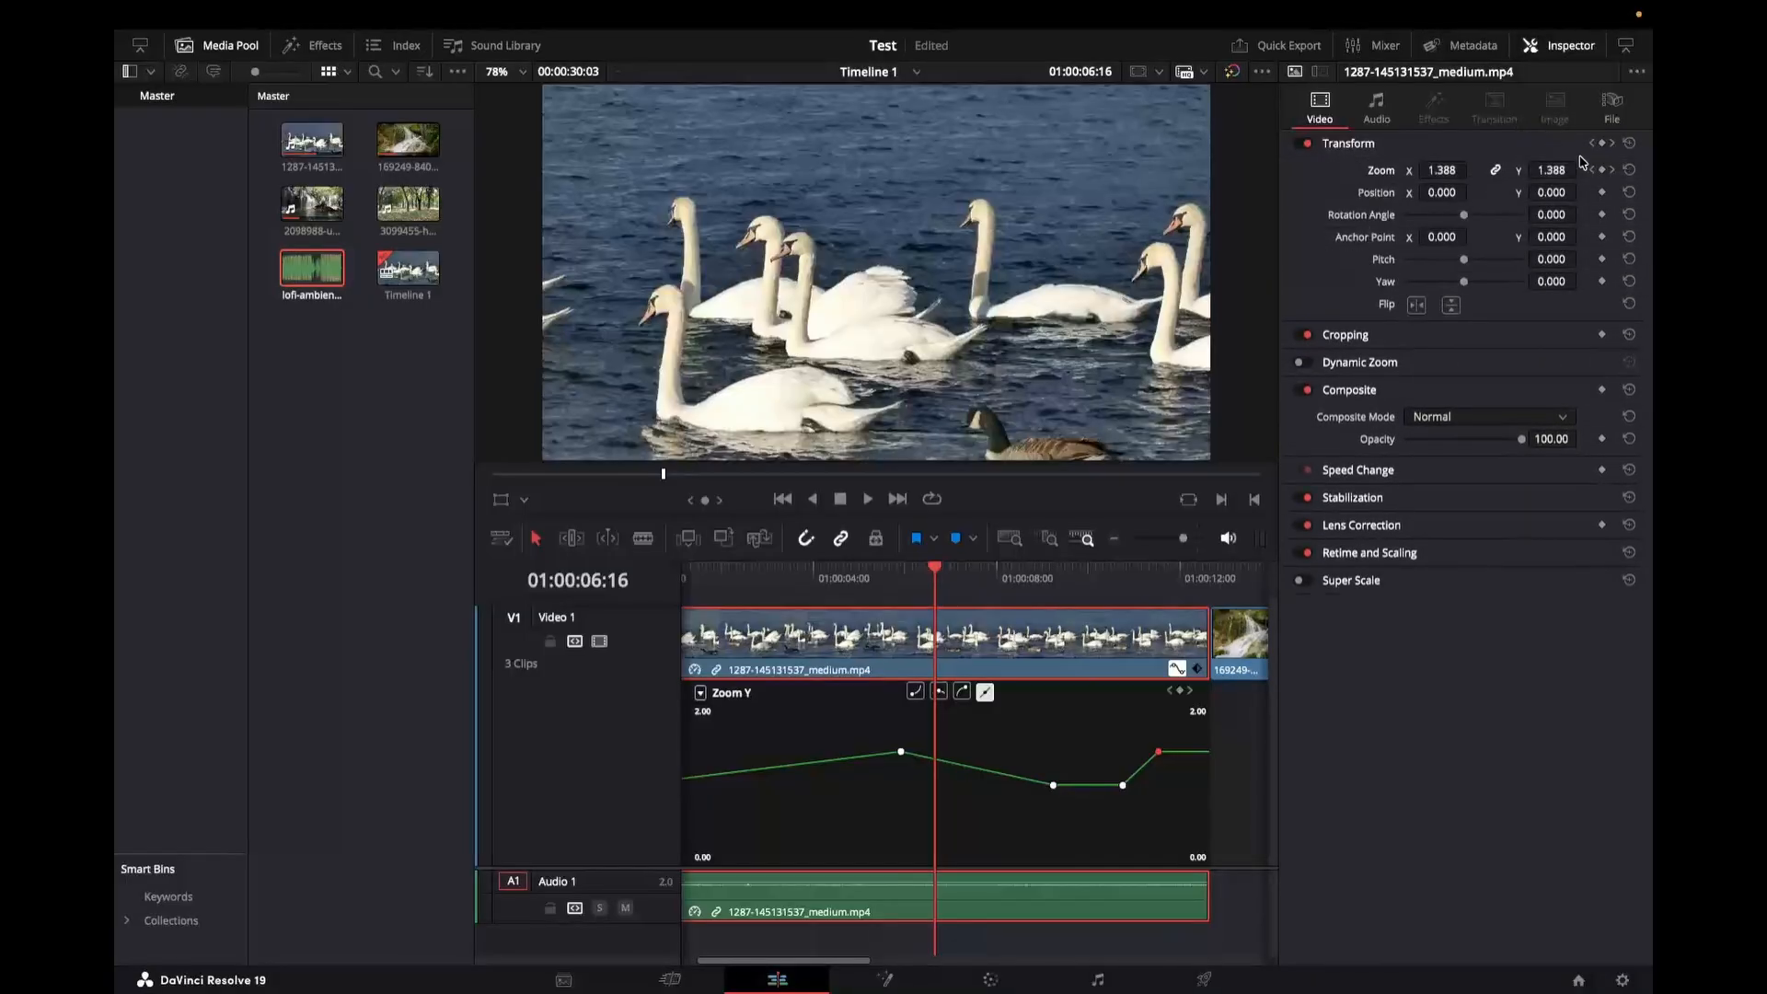
# Step: Reset the clip's Zoom and add a Position keyframe at about 01:00:01:09
pyautogui.click(1630, 171)
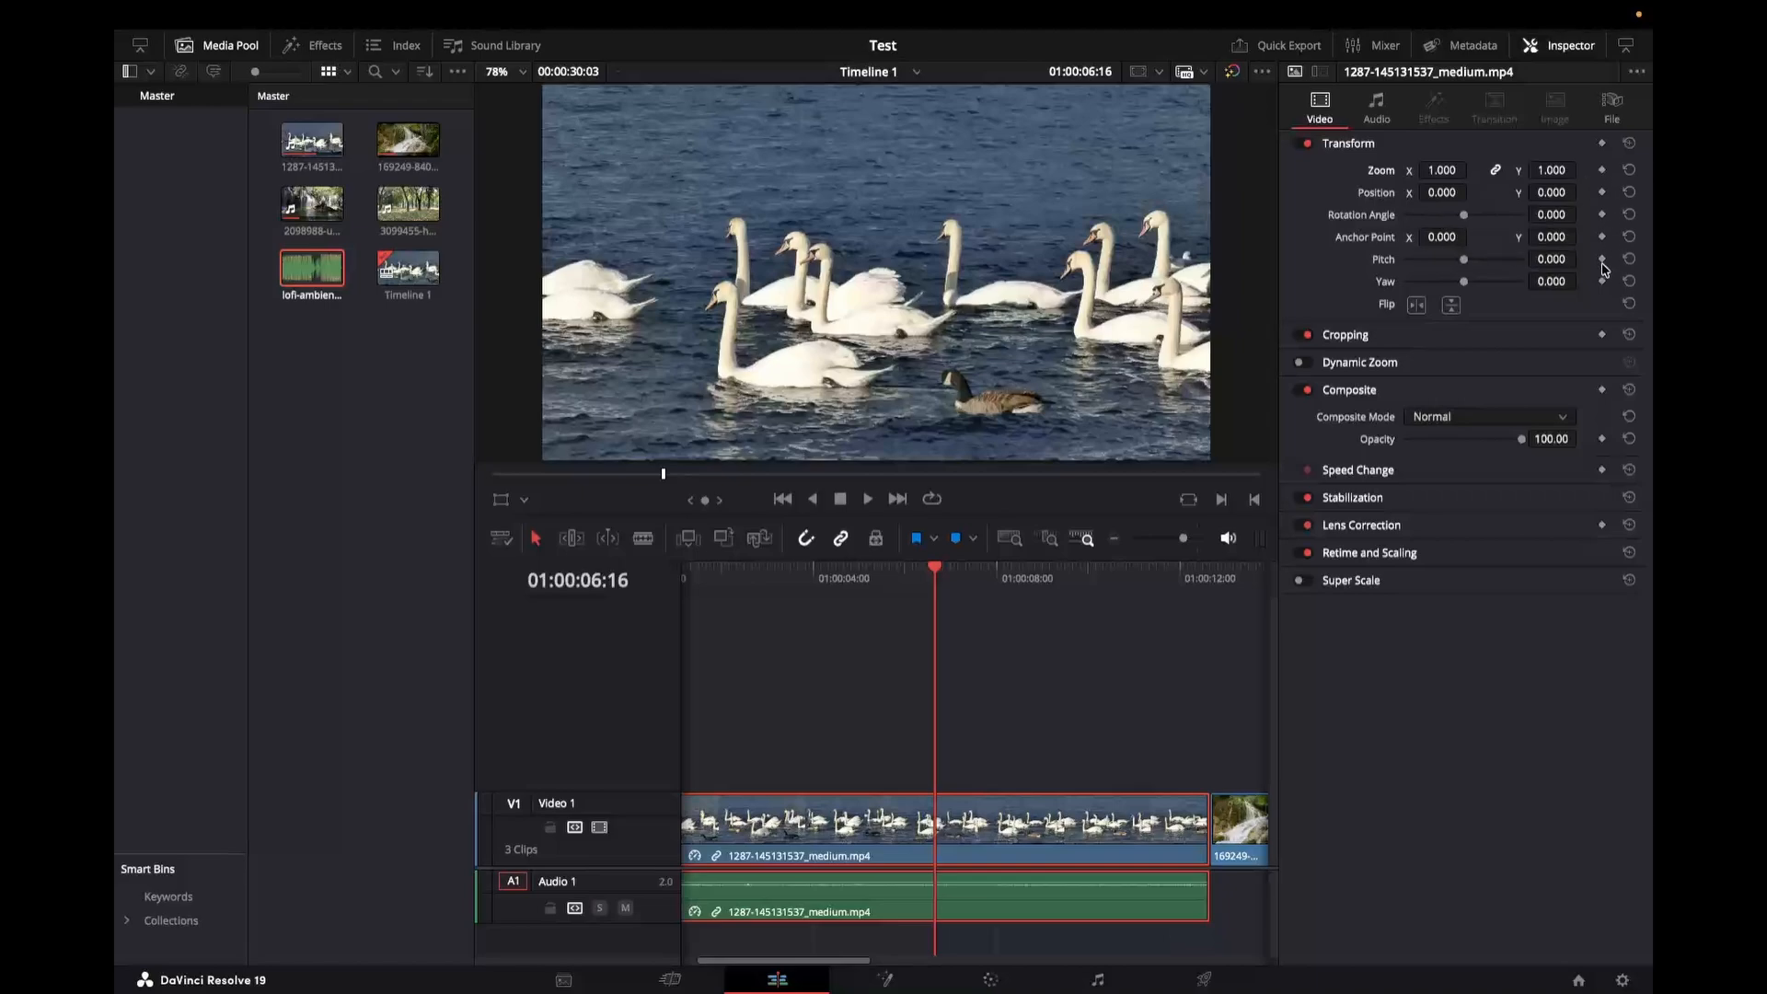
pyautogui.hscroll(-2, 817, 653)
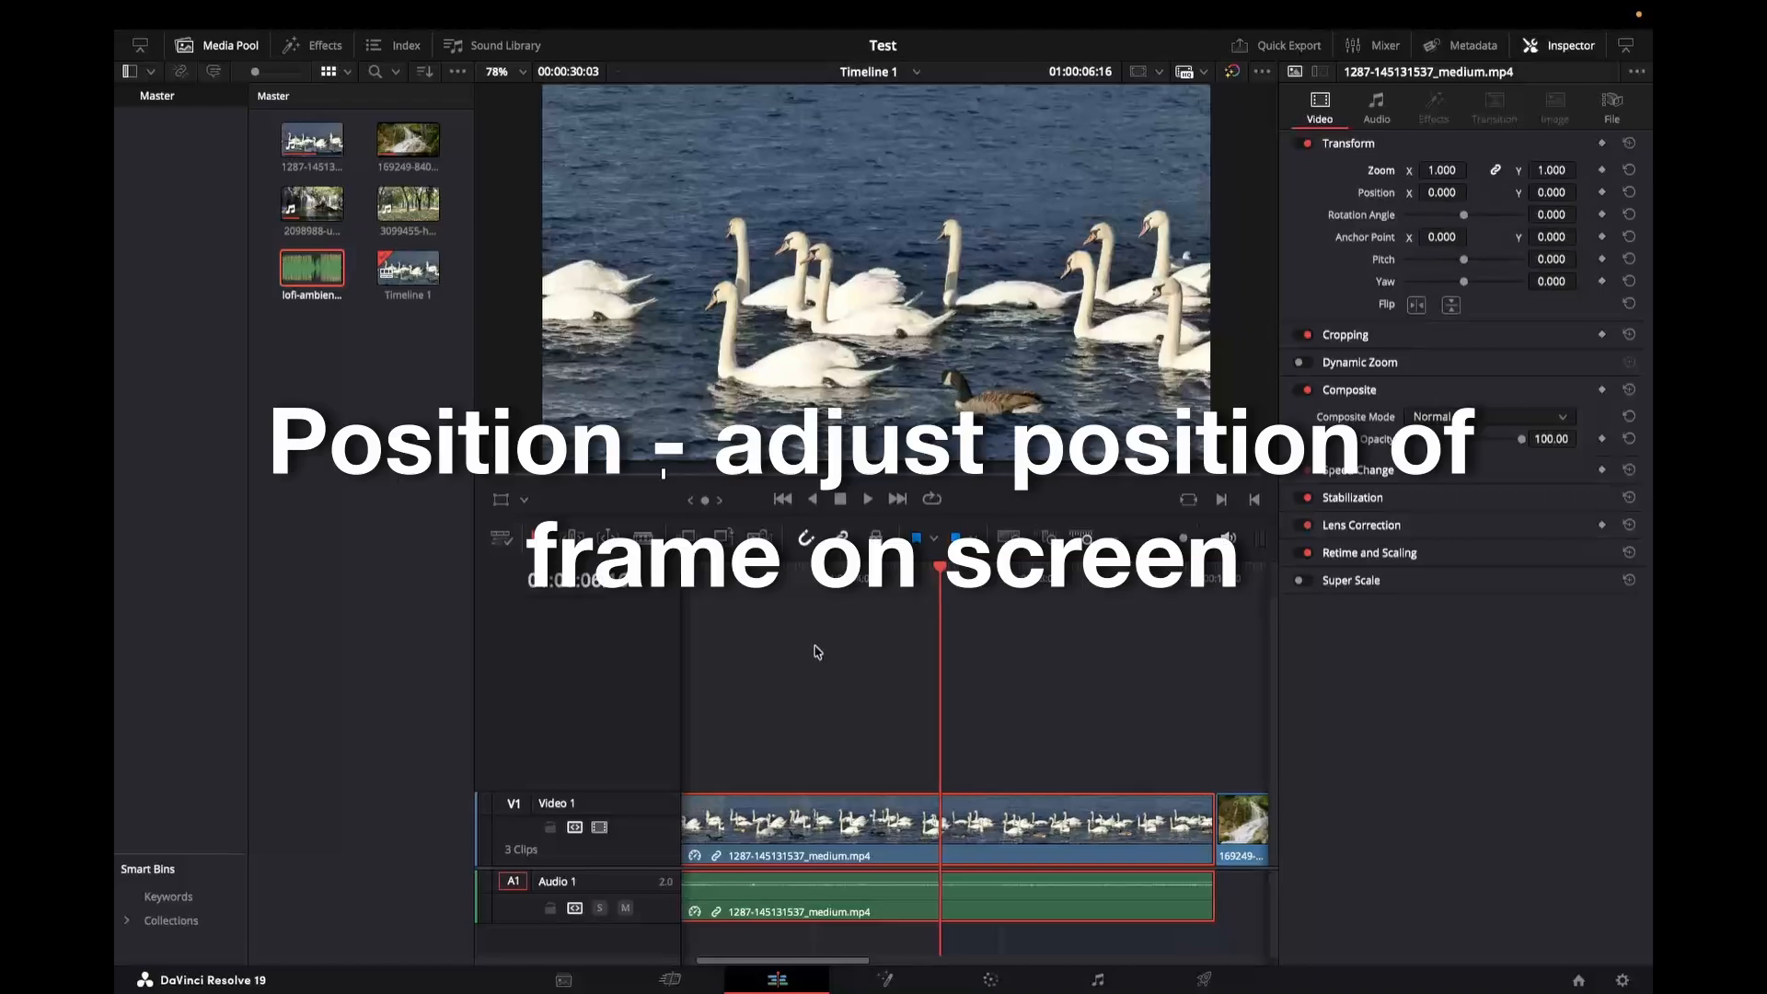
pyautogui.click(744, 579)
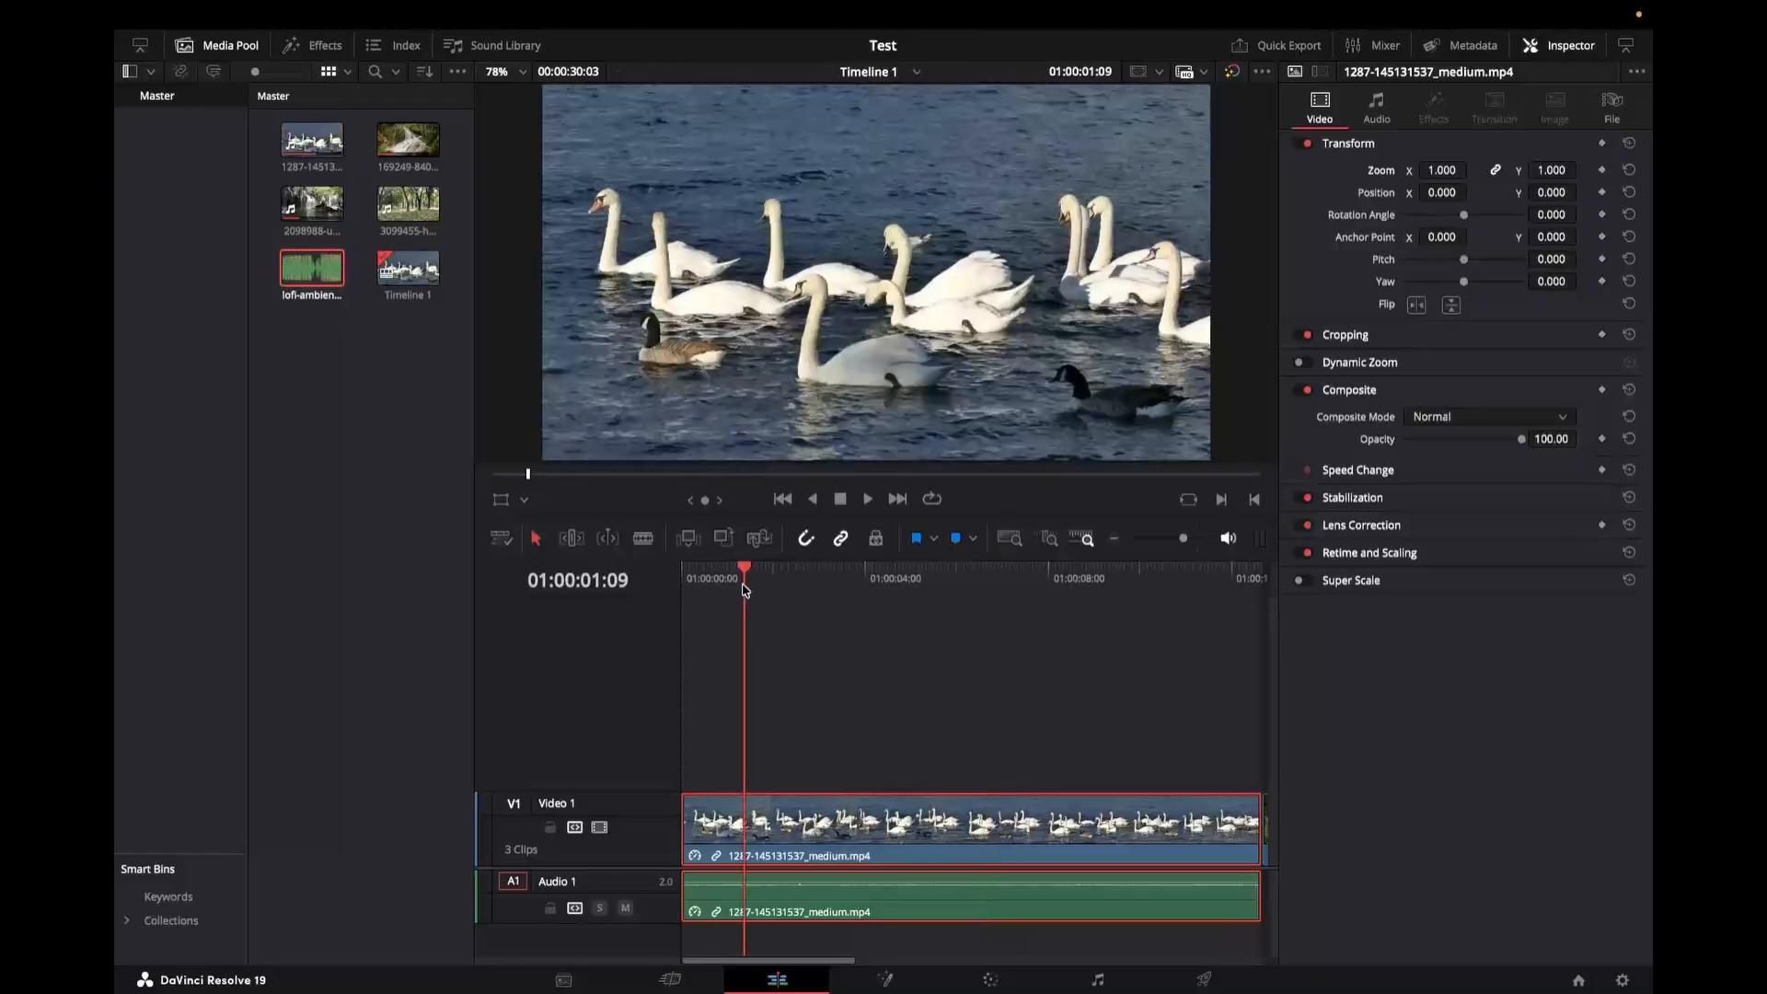
pyautogui.click(1603, 193)
# Step: Set the clip's Position X to 400 at about 01:00:03:16
pyautogui.click(849, 584)
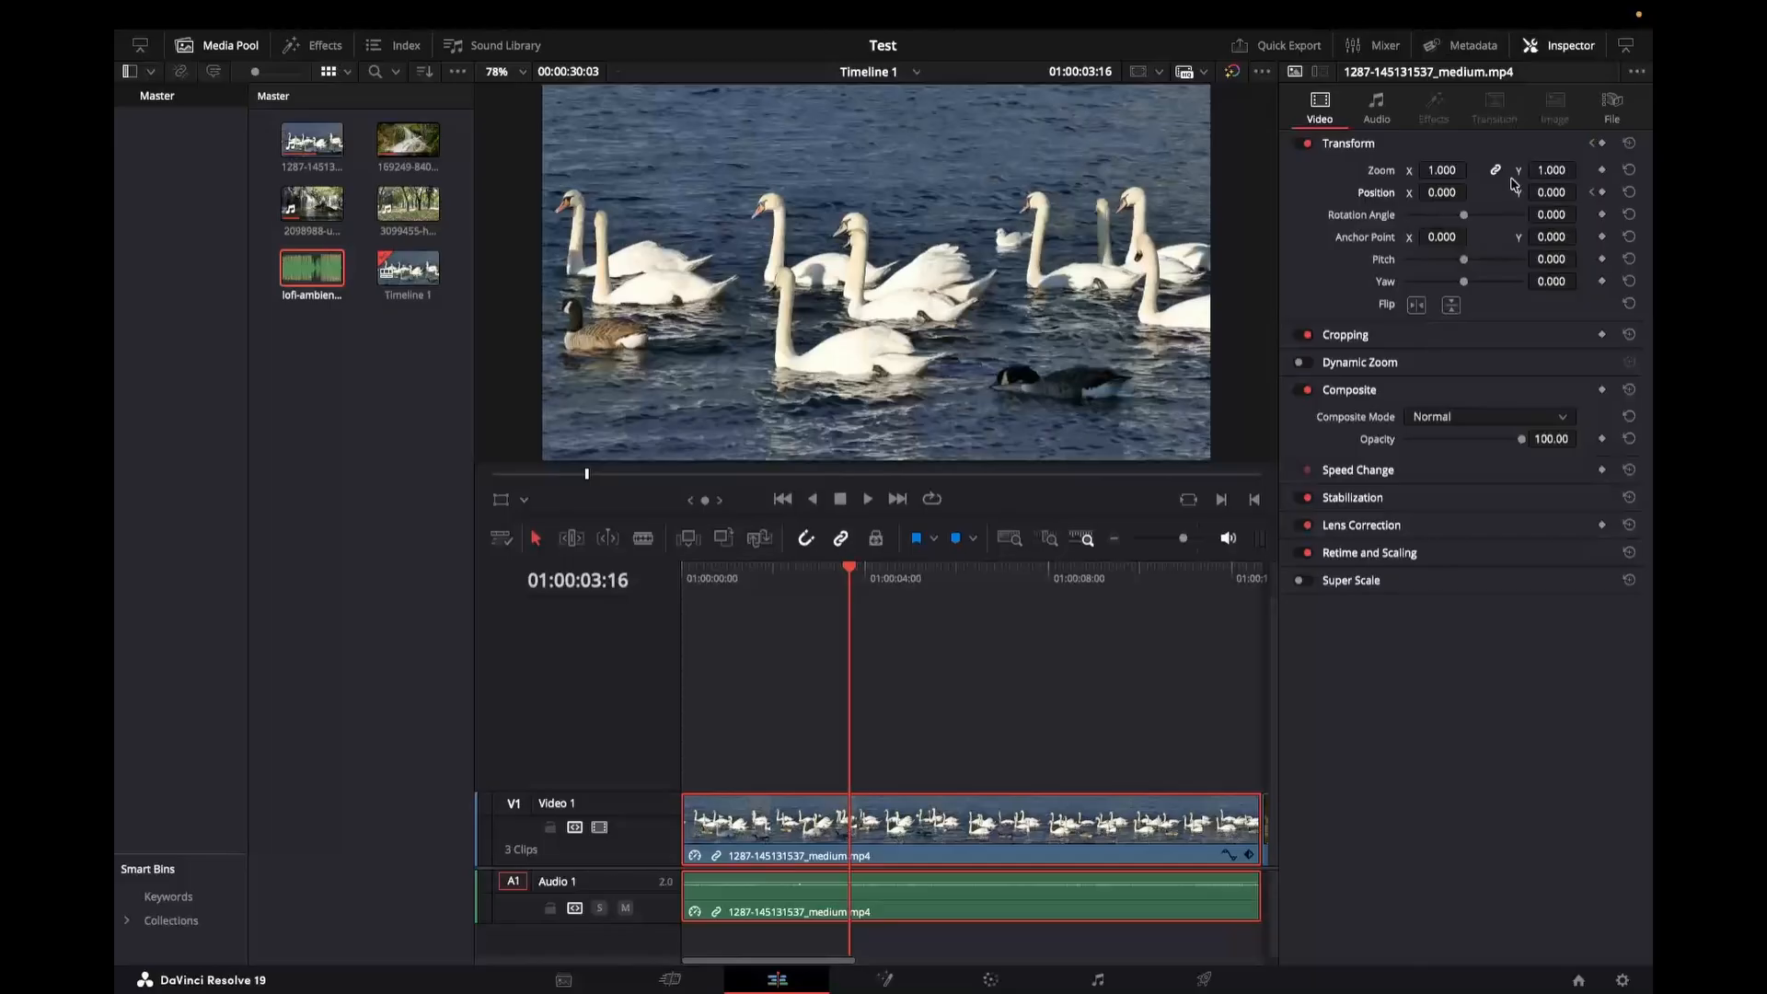
pyautogui.click(1442, 193)
pyautogui.doubleClick(1441, 194)
pyautogui.write('400')
pyautogui.press('Return')
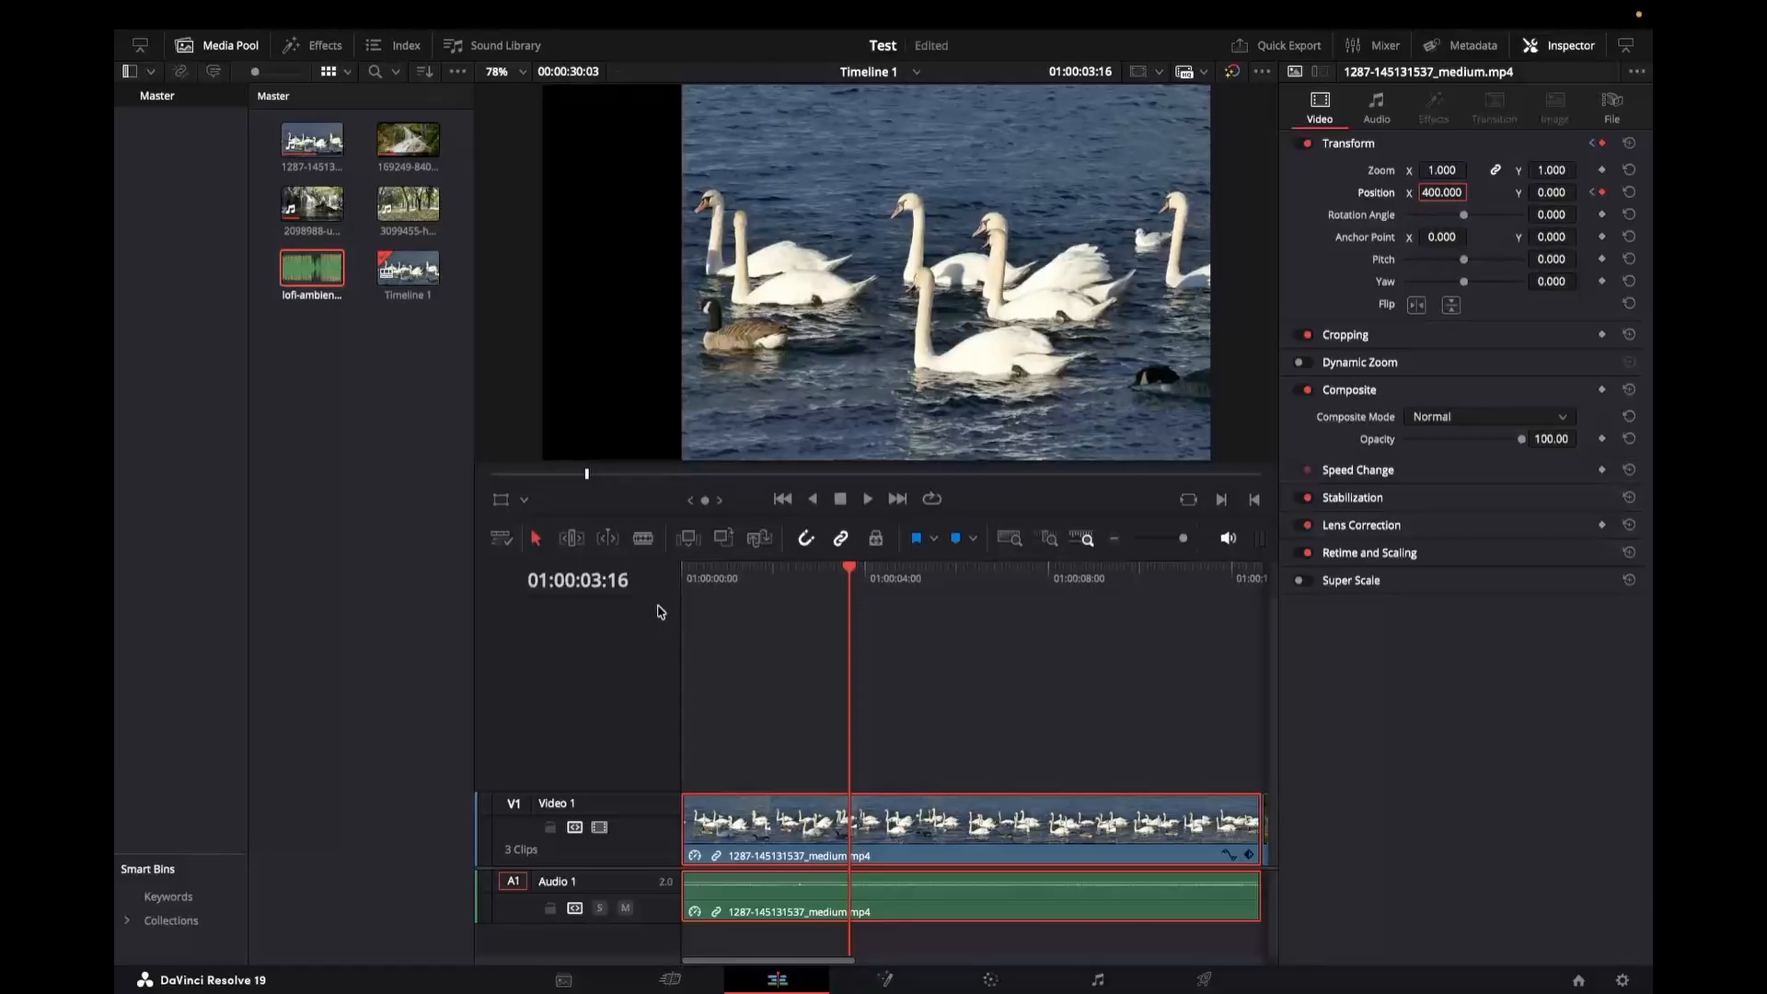
# Step: Play the position move from the start and reset the clip's Position
pyautogui.click(685, 580)
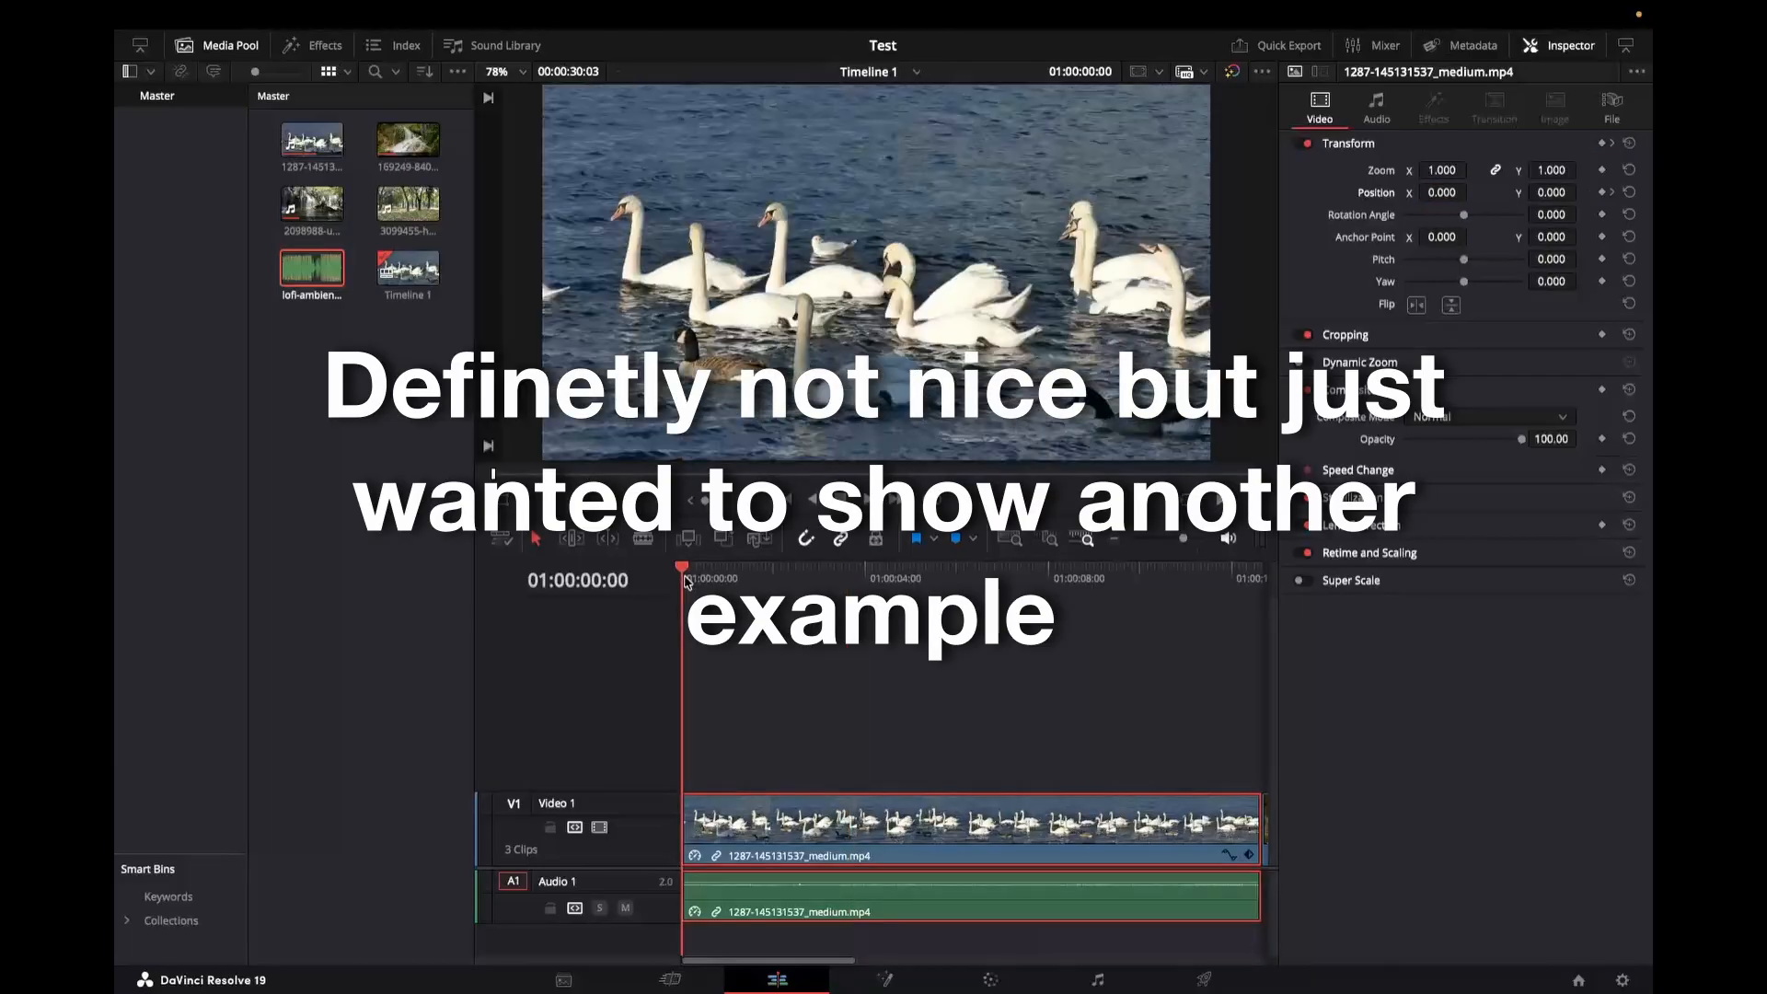
pyautogui.press('space')
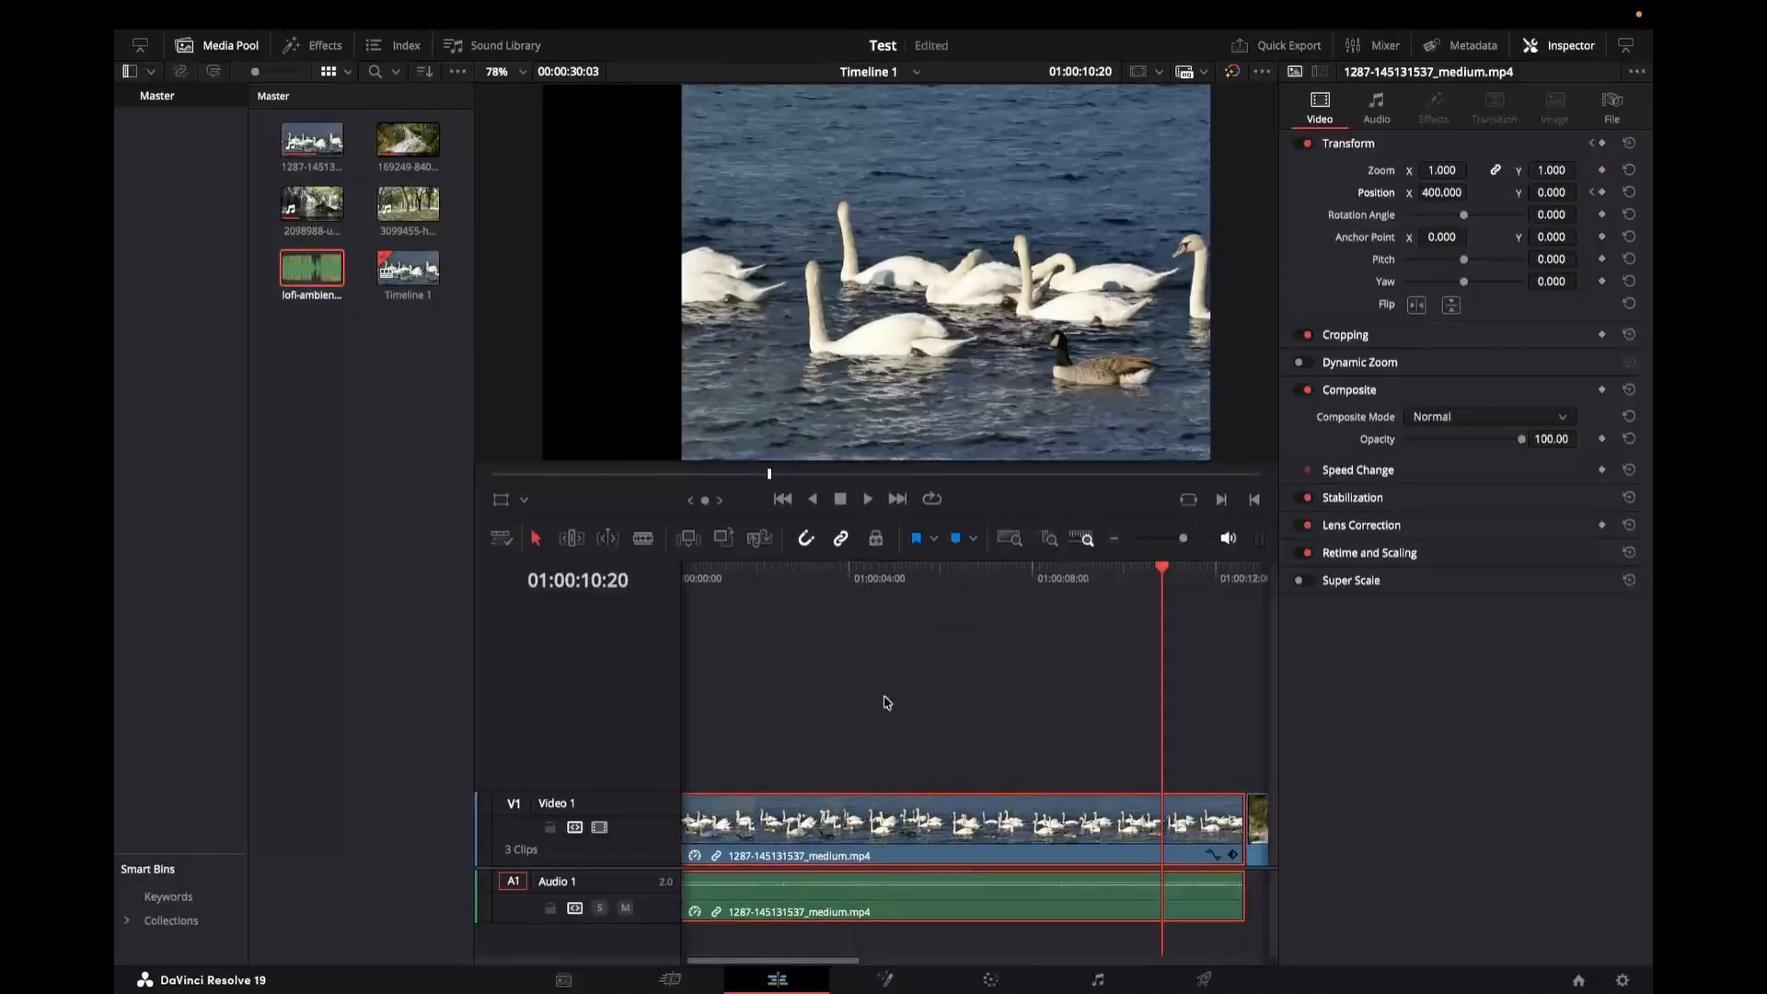
pyautogui.click(1629, 193)
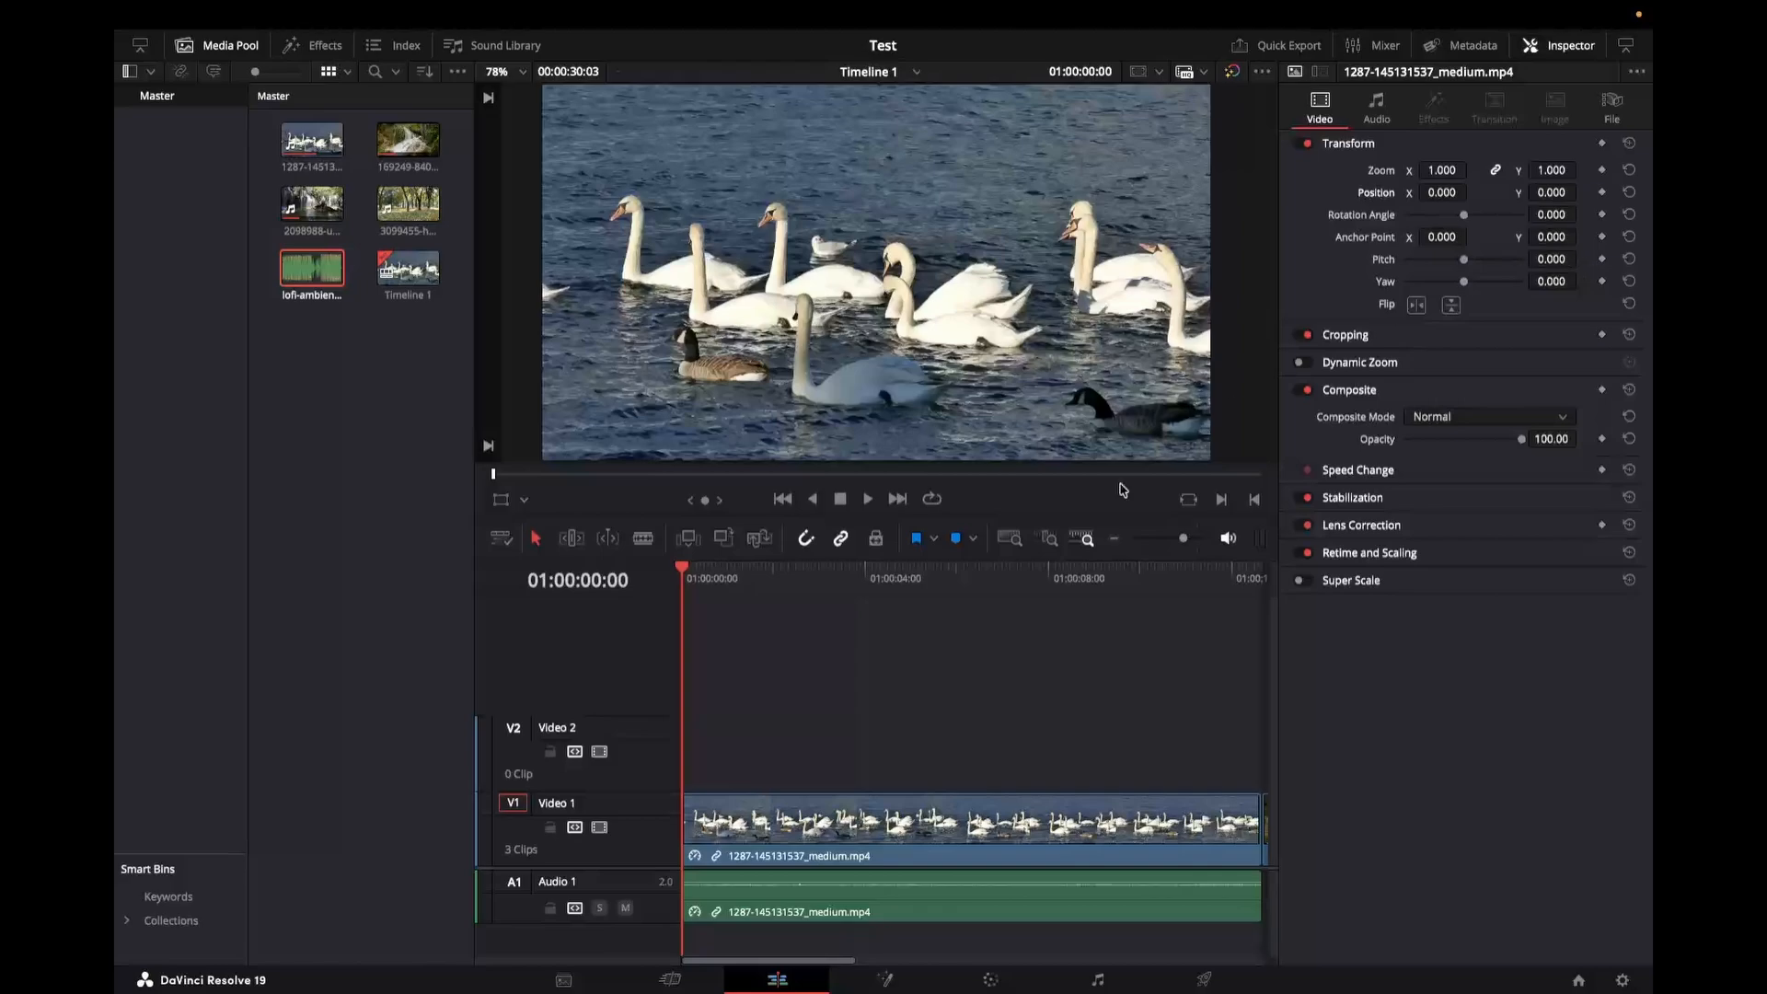
# Step: Add a Text title onto the Video 2 track at the start of the timeline
pyautogui.click(313, 44)
pyautogui.click(357, 609)
pyautogui.moveTo(357, 614); pyautogui.dragTo(940, 759)
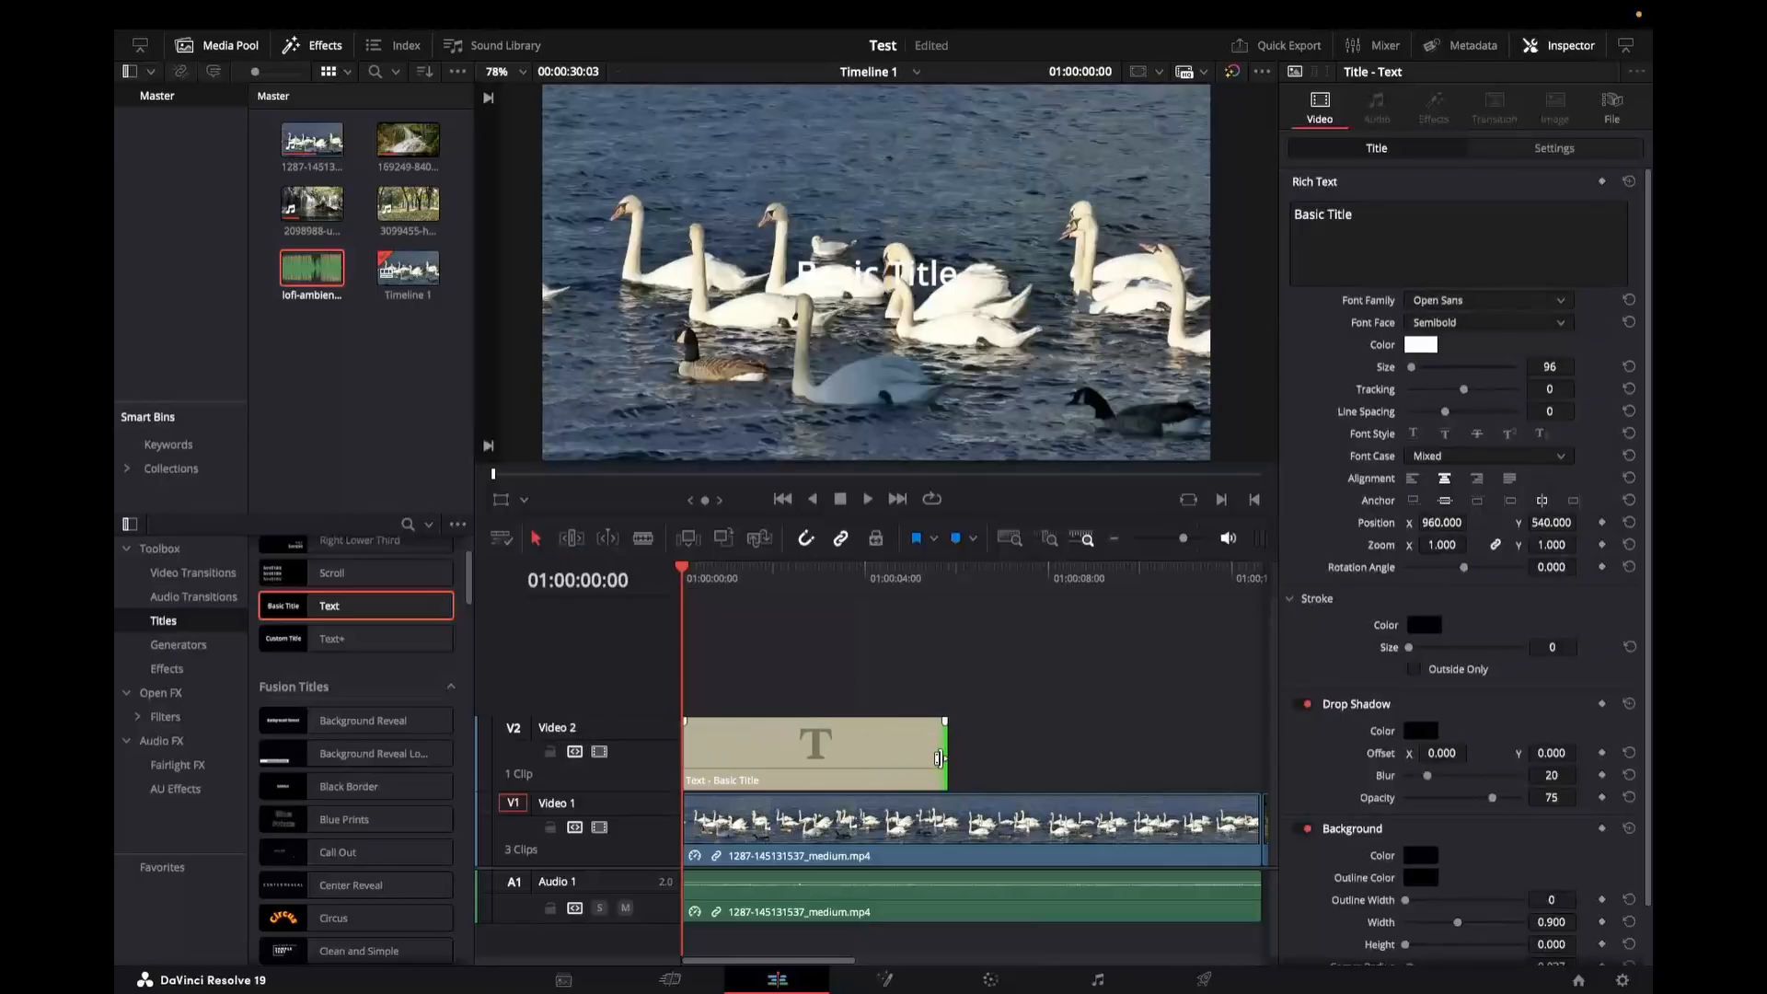
# Step: Replace the title's text with Keyframes 101
pyautogui.click(893, 763)
pyautogui.click(1376, 221)
pyautogui.hotkey('ctrl', 'a')
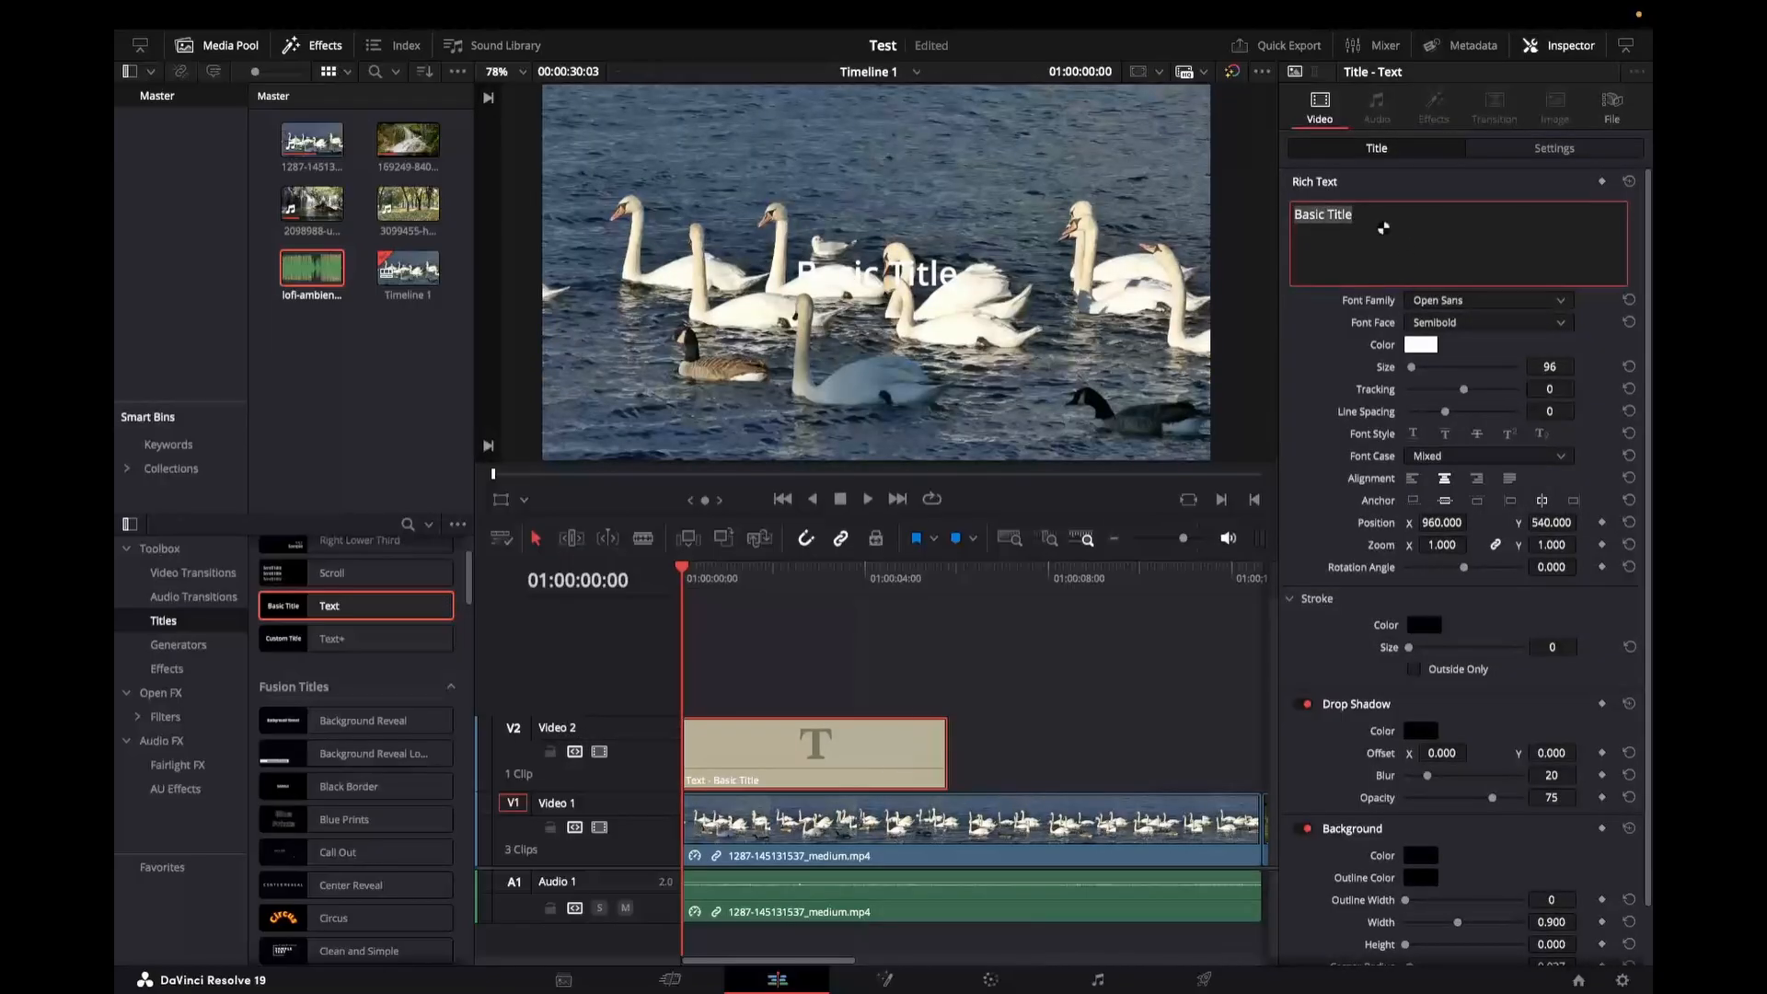
pyautogui.write('Keyr')
pyautogui.write('frames 101')
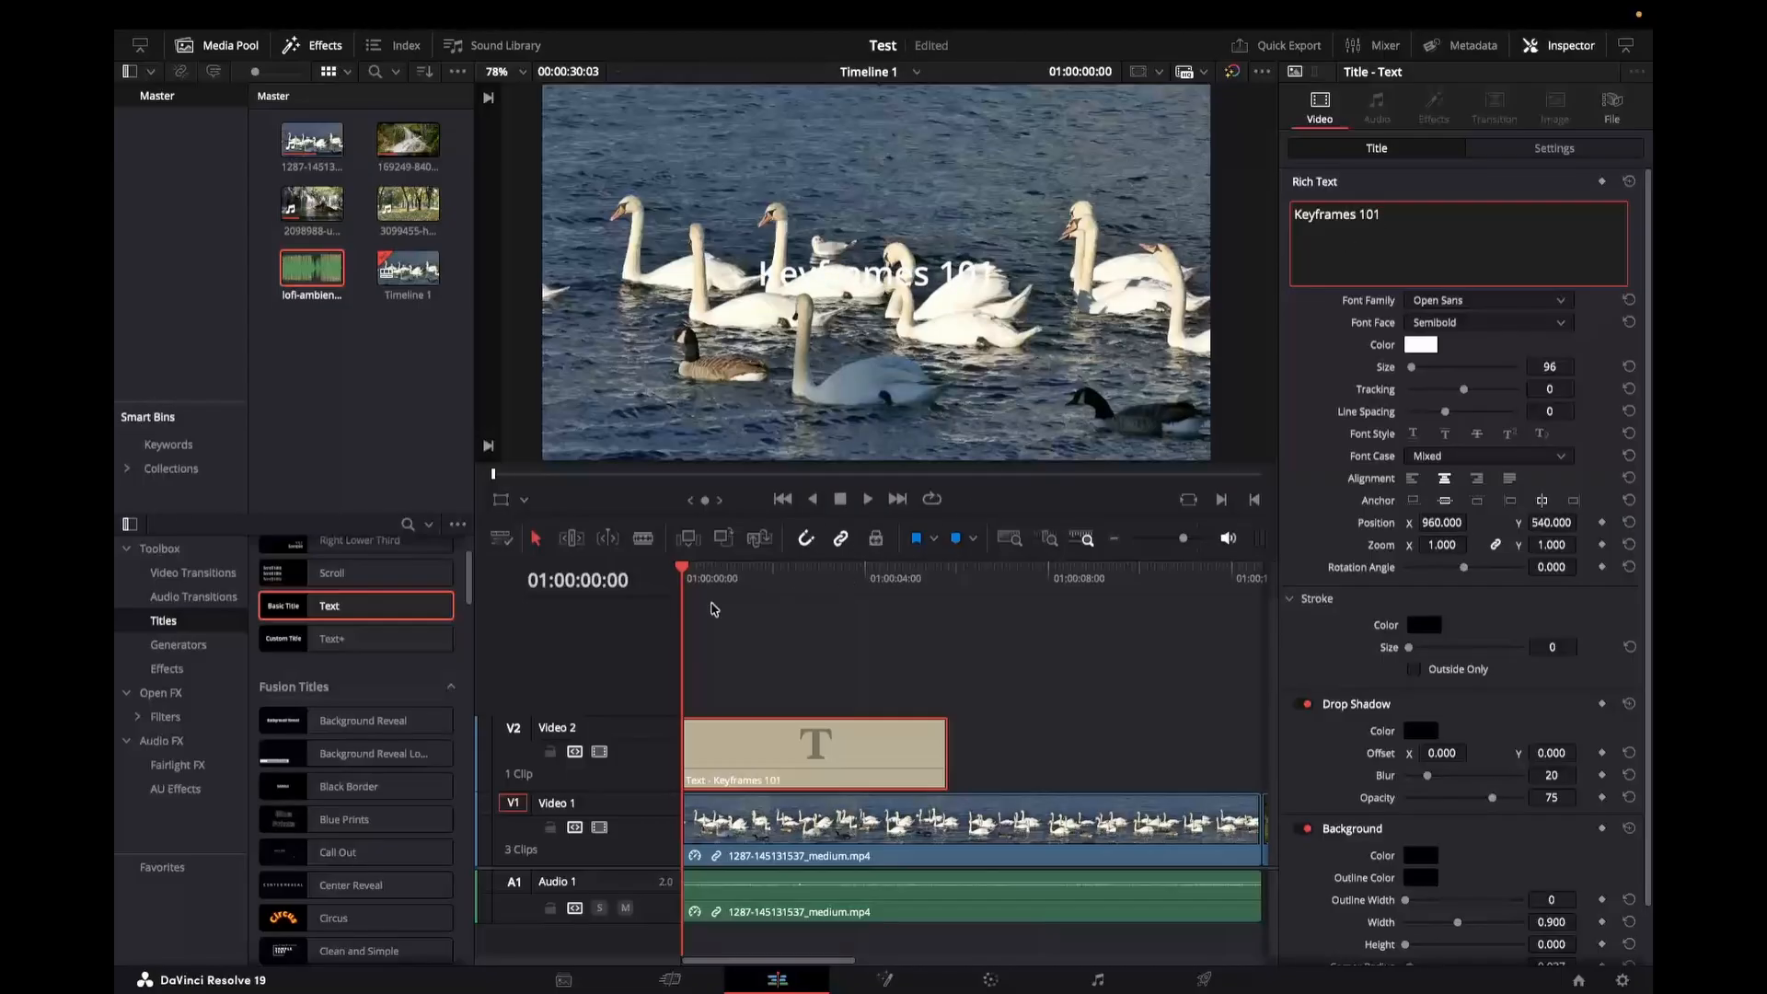
# Step: Set the title's font size to 120
pyautogui.click(686, 578)
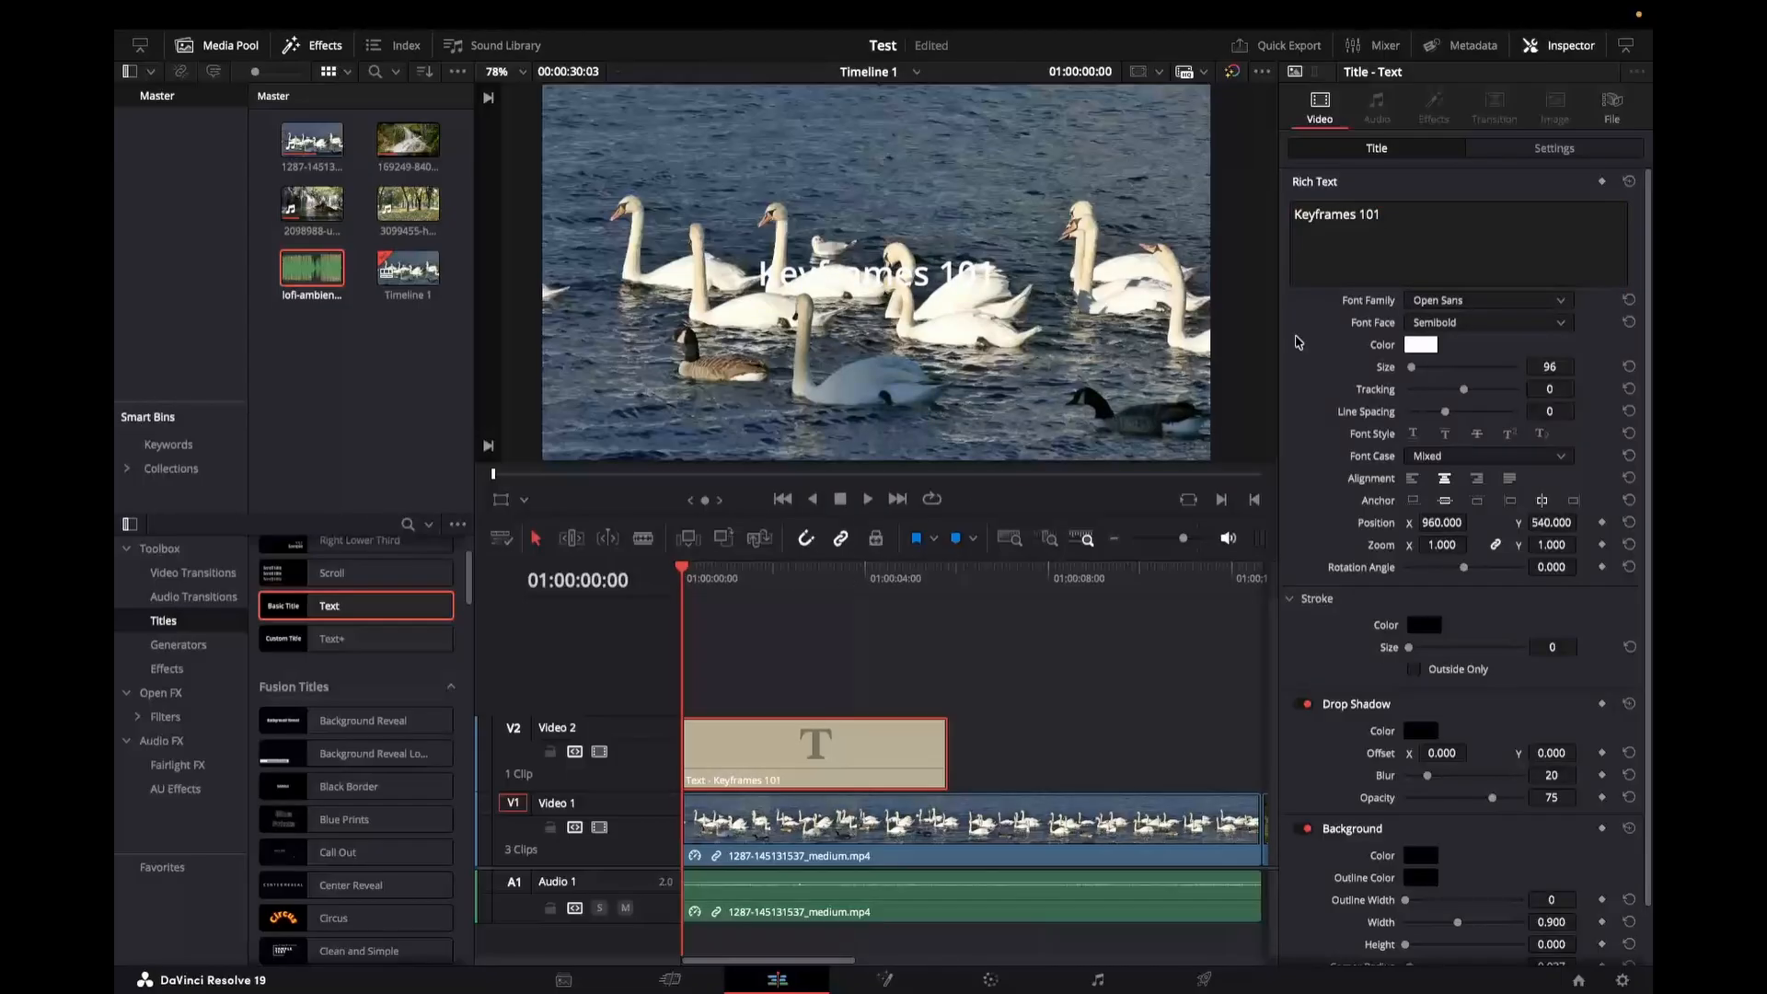
pyautogui.click(1551, 366)
pyautogui.press('Return')
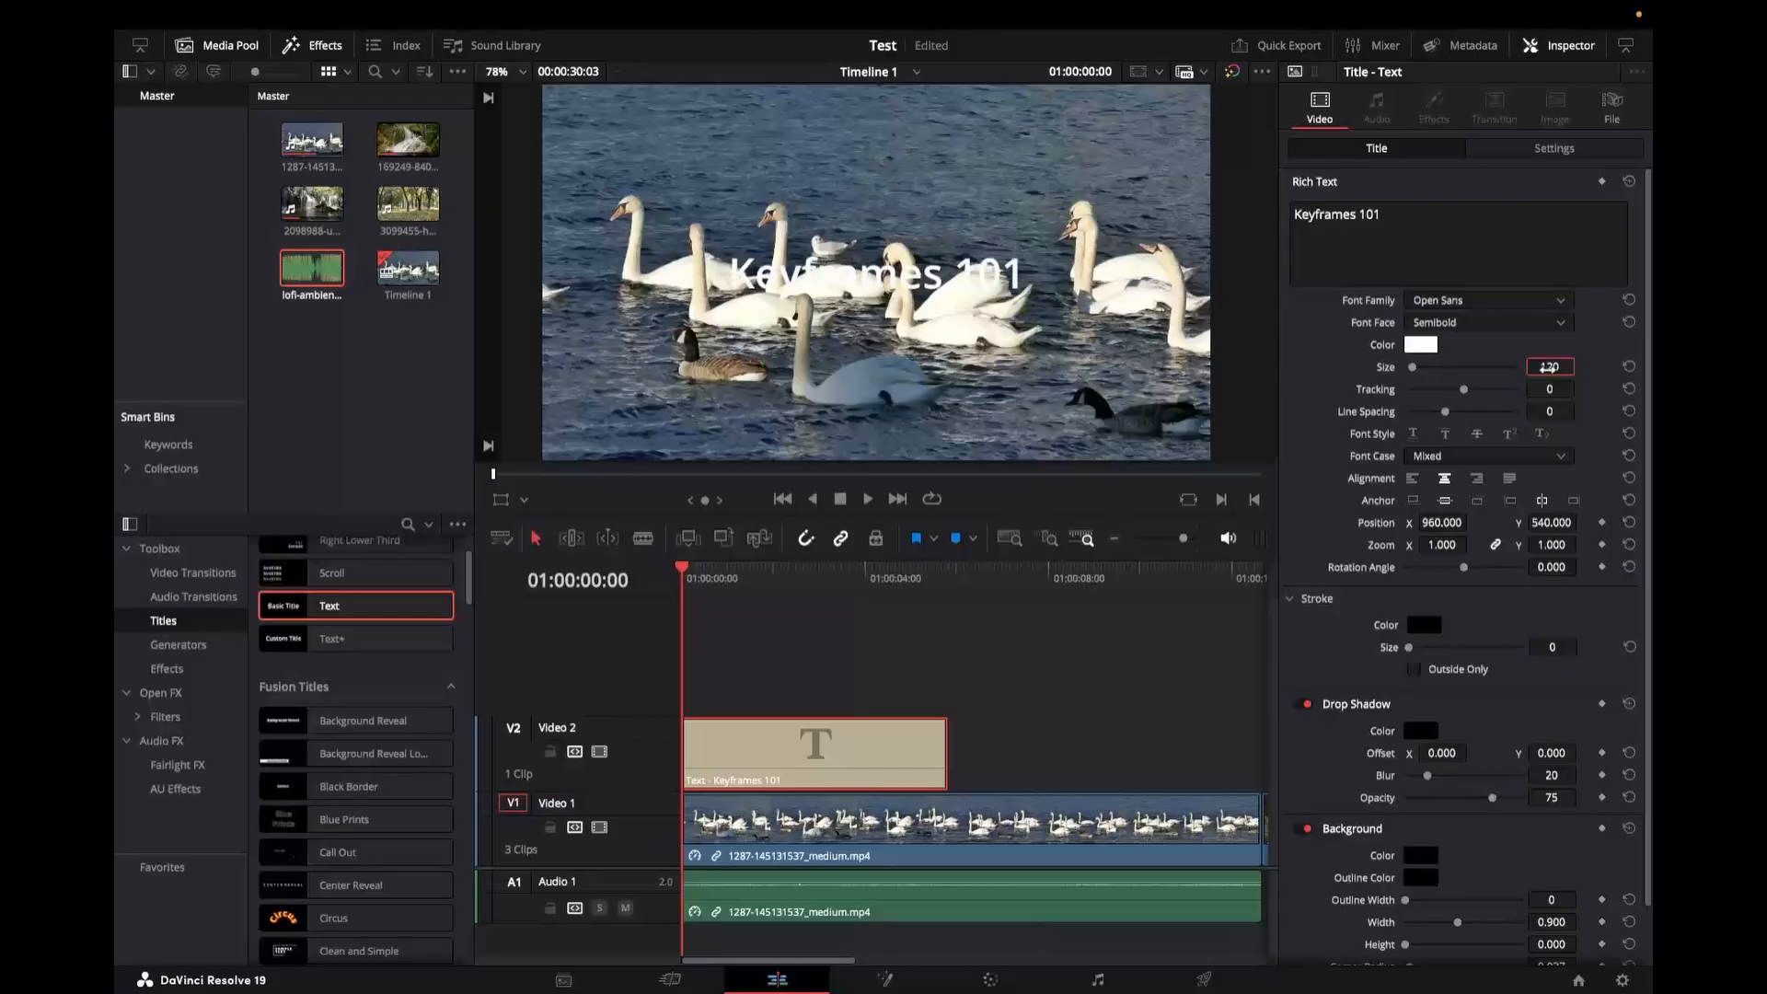
# Step: Set the title's font face to Bold
pyautogui.click(1564, 324)
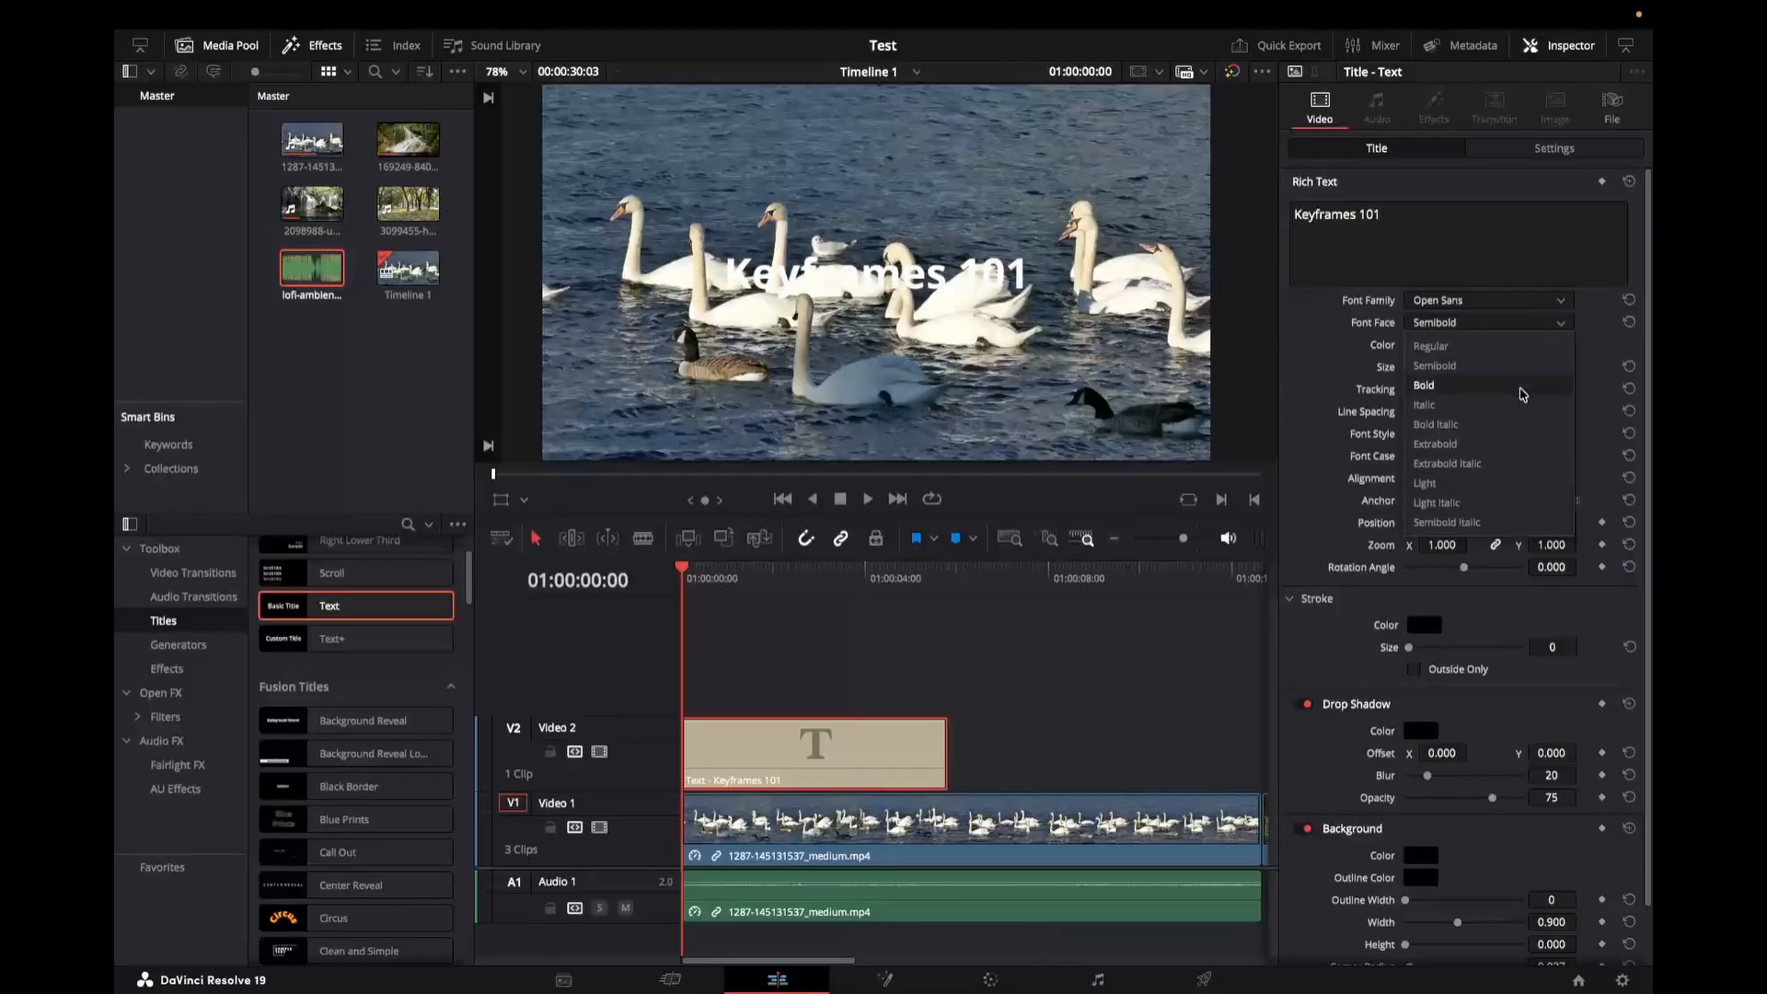
pyautogui.click(1491, 387)
pyautogui.click(686, 576)
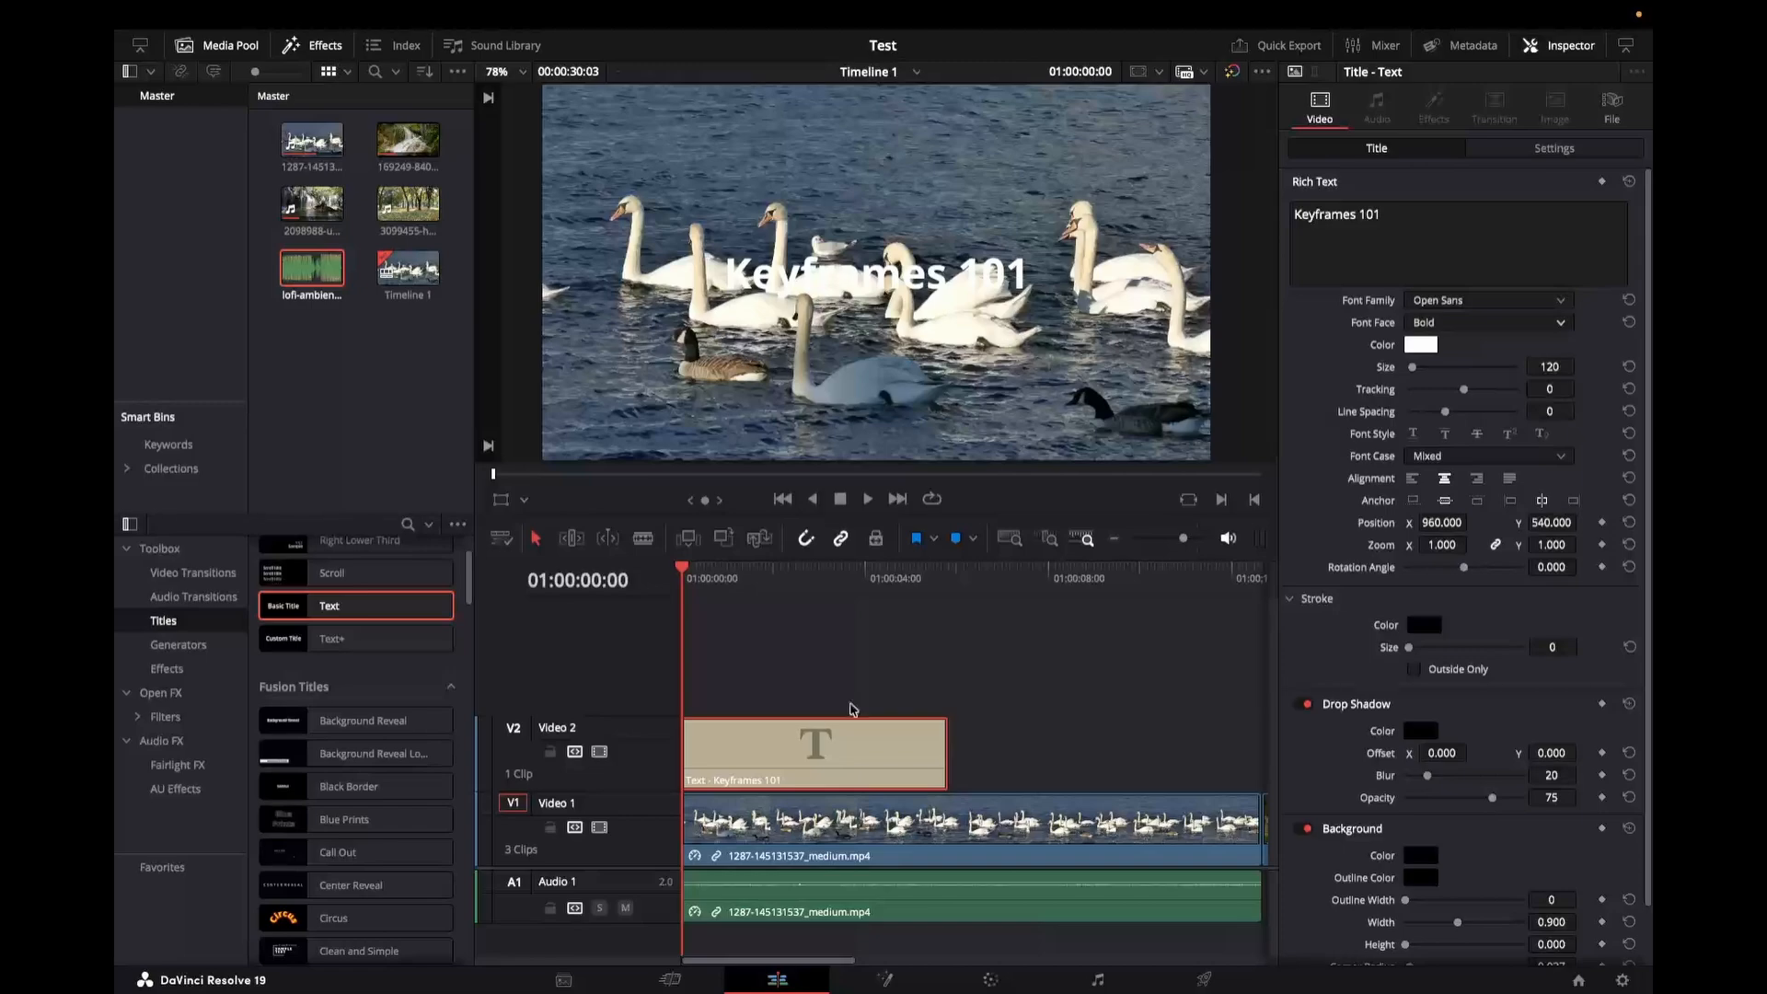
# Step: Keyframe the title's zoom at 1.0 at the start and 2.0 at about 3 seconds into the timeline
pyautogui.click(1441, 544)
pyautogui.click(1603, 544)
pyautogui.click(831, 573)
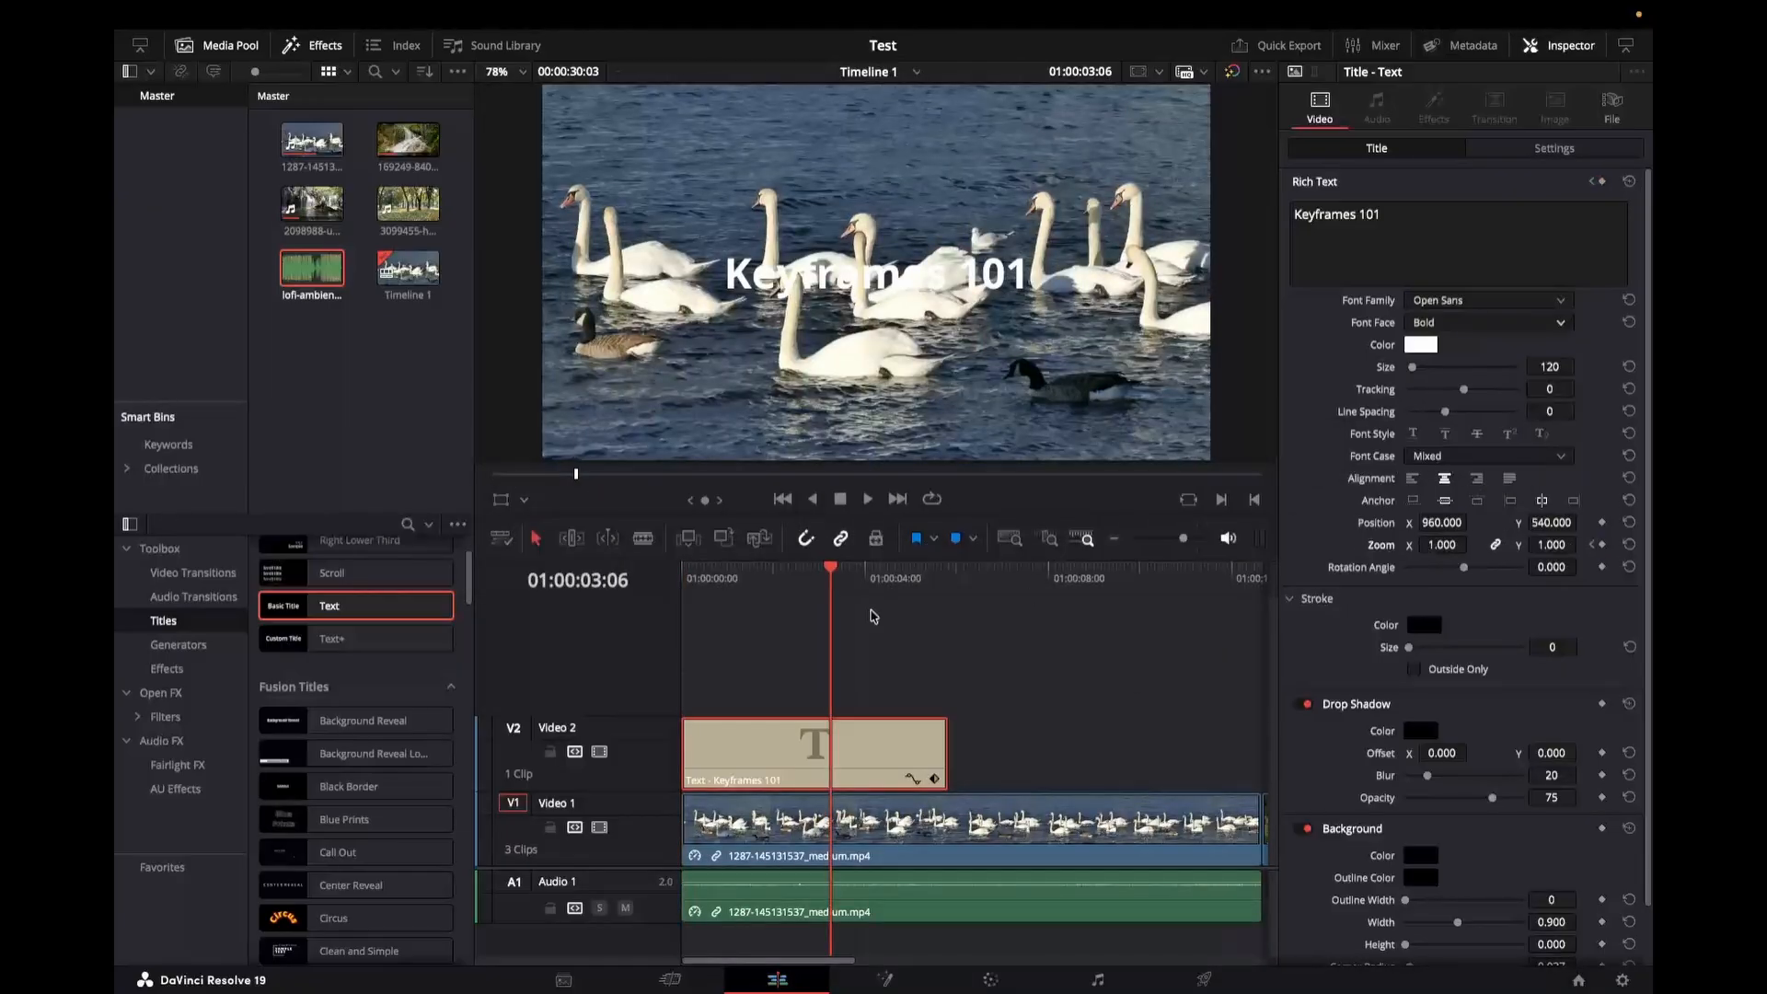
pyautogui.click(1436, 545)
pyautogui.write('2')
pyautogui.press('Return')
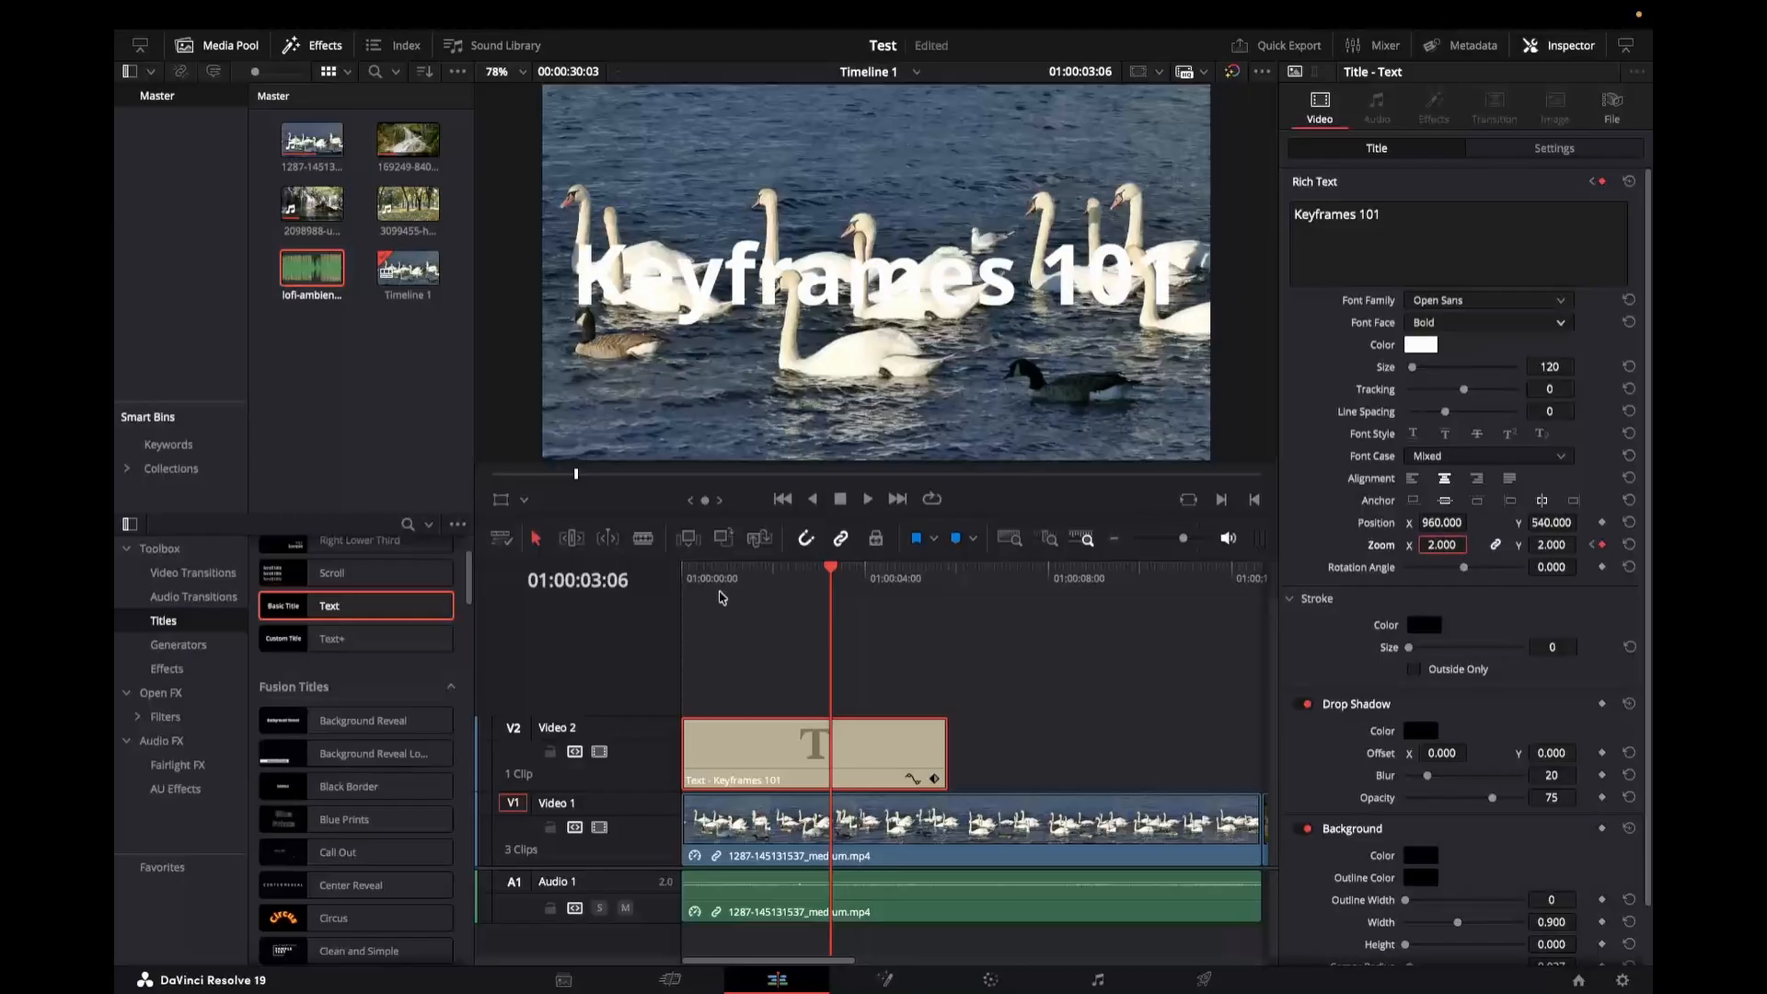
# Step: Play back the title's zoom animation from the start of the timeline
pyautogui.click(682, 571)
pyautogui.press('space')
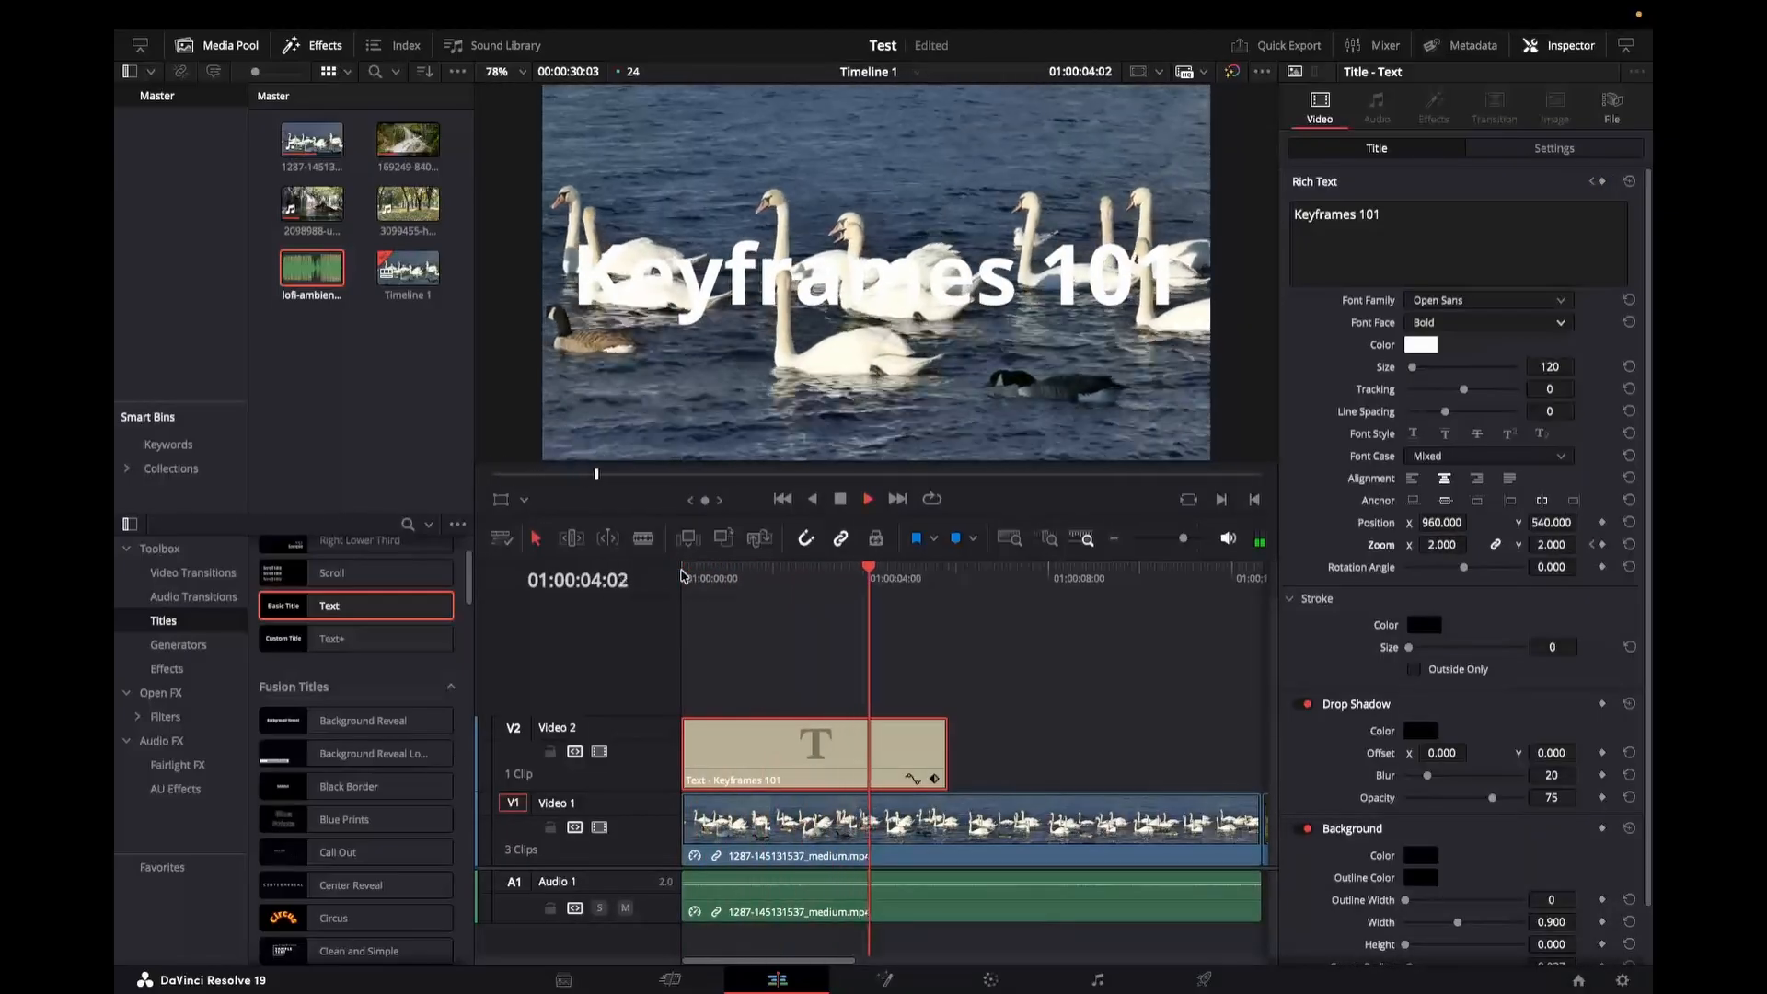
pyautogui.press('space')
pyautogui.click(684, 577)
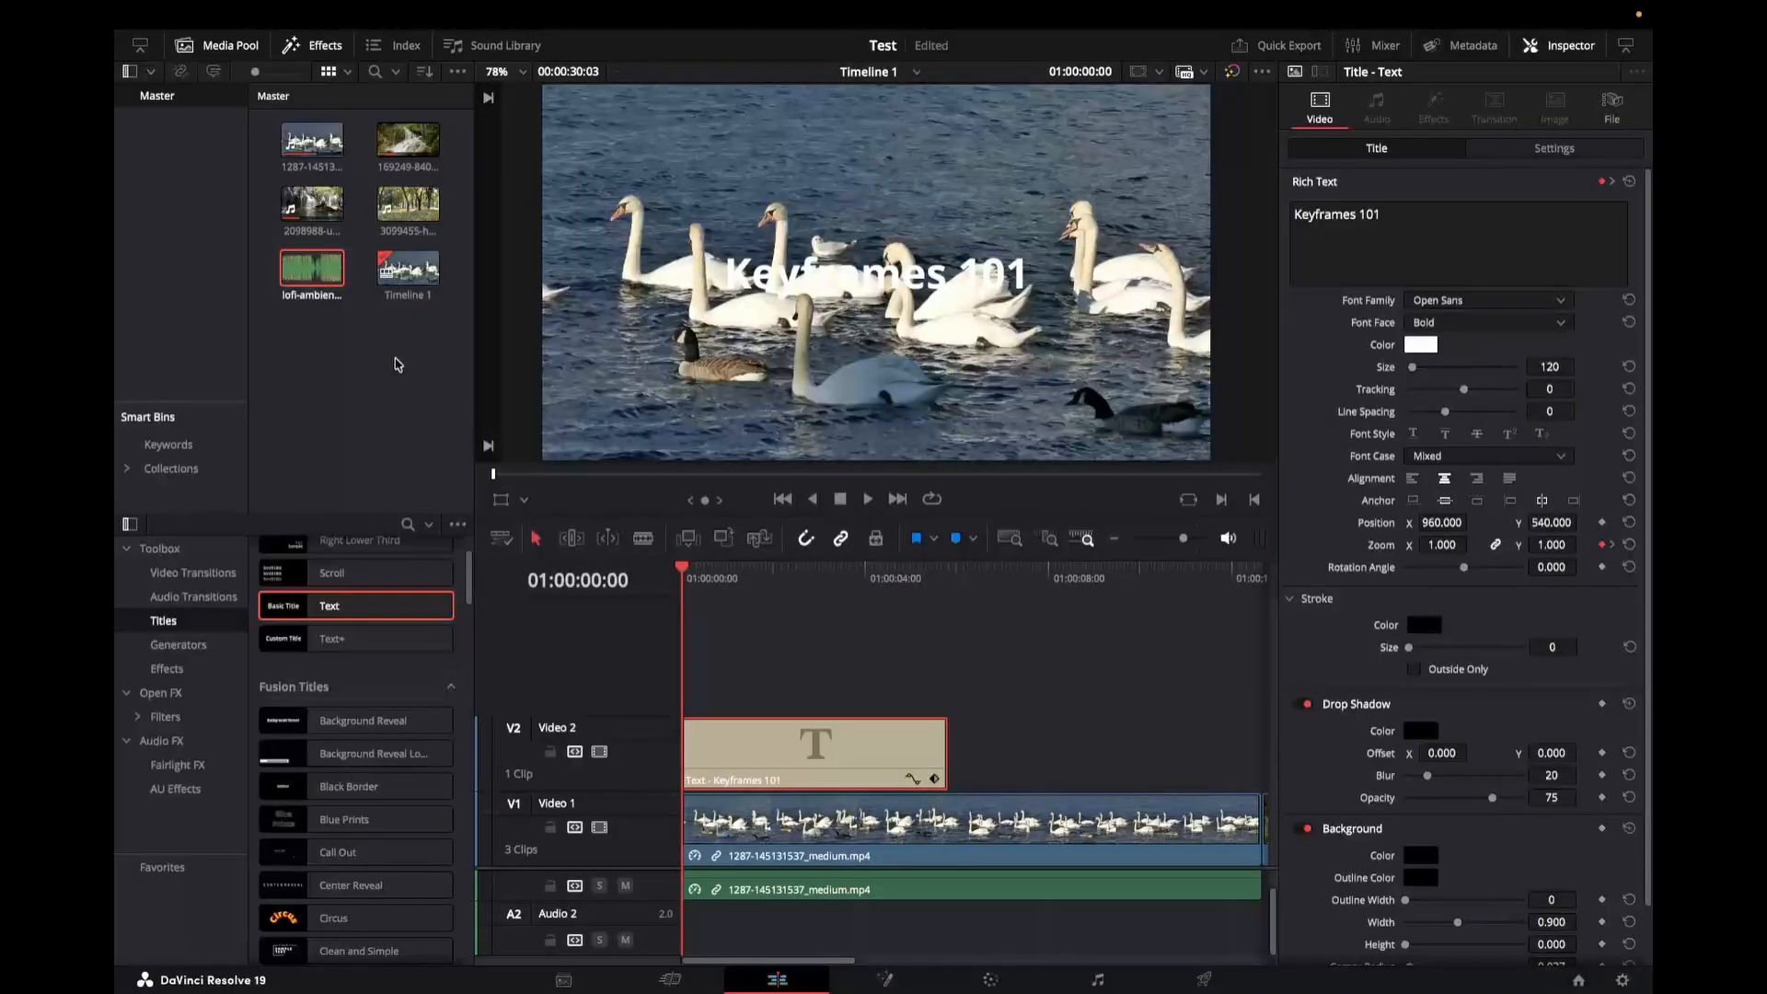
# Step: Add the lofi-ambient music clip onto the Audio 2 track at the start of the timeline
pyautogui.click(312, 267)
pyautogui.moveTo(312, 268); pyautogui.dragTo(718, 925)
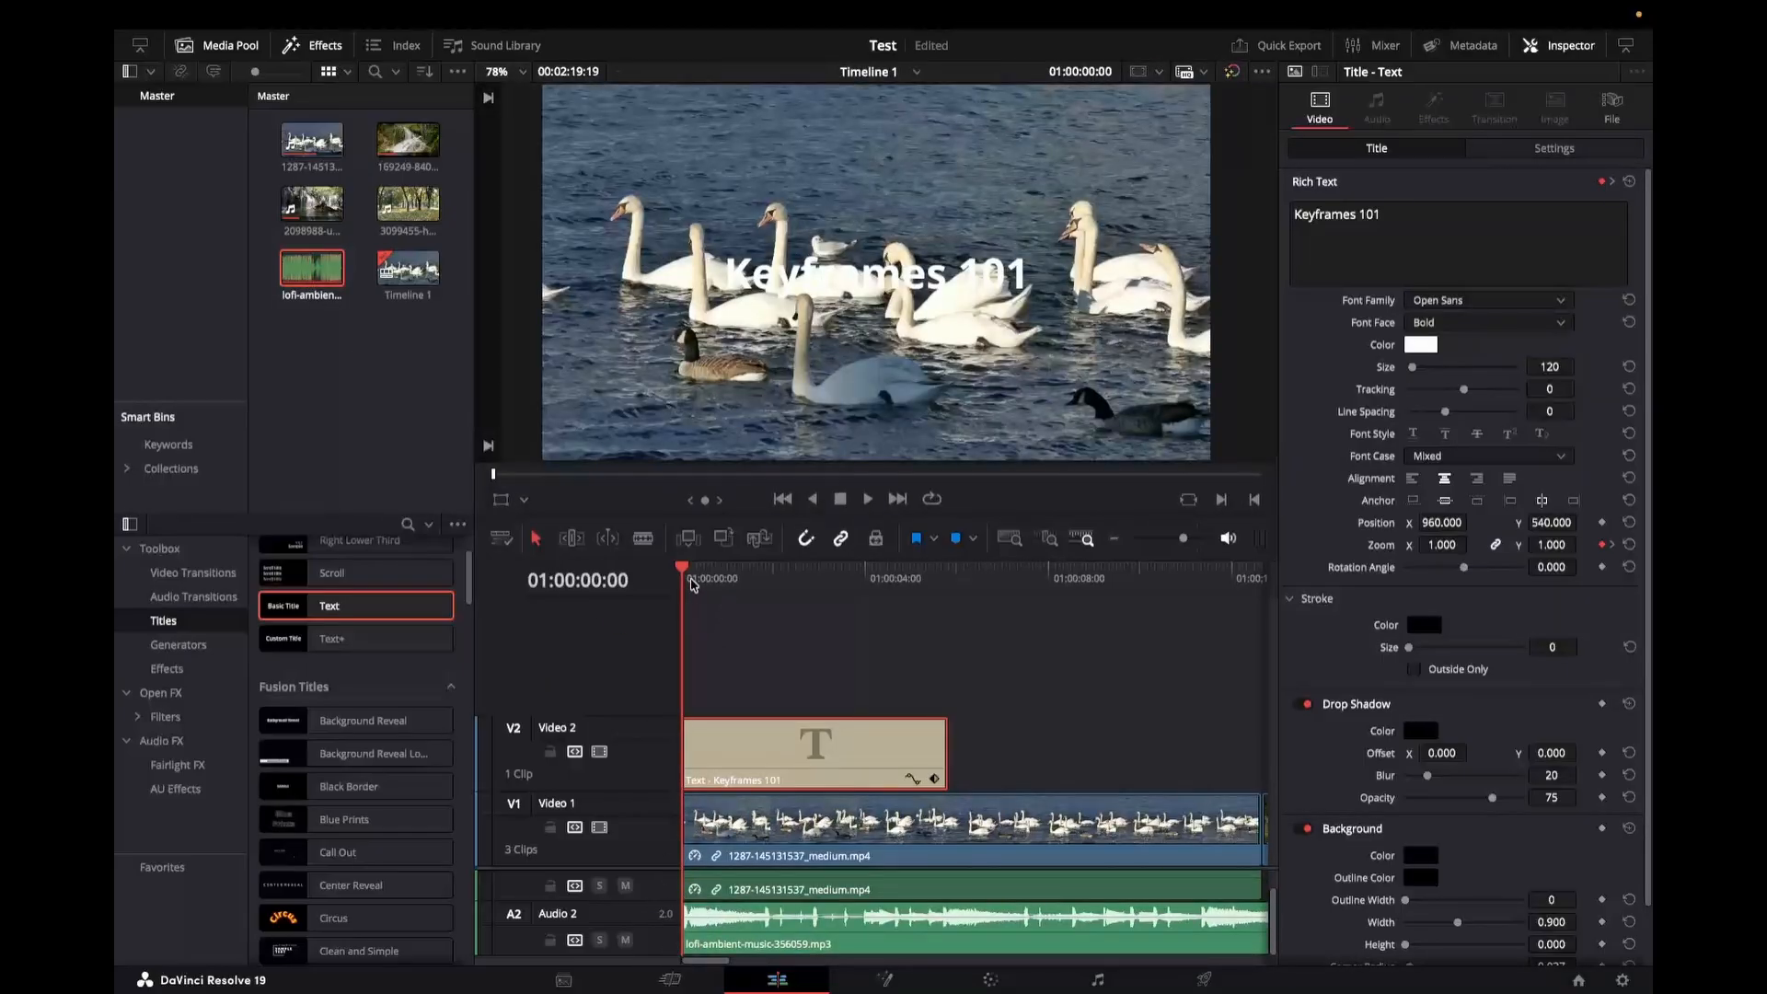
# Step: Keyframe the music clip's volume from -100 at the start to 0.0 at about 2 seconds
pyautogui.click(710, 940)
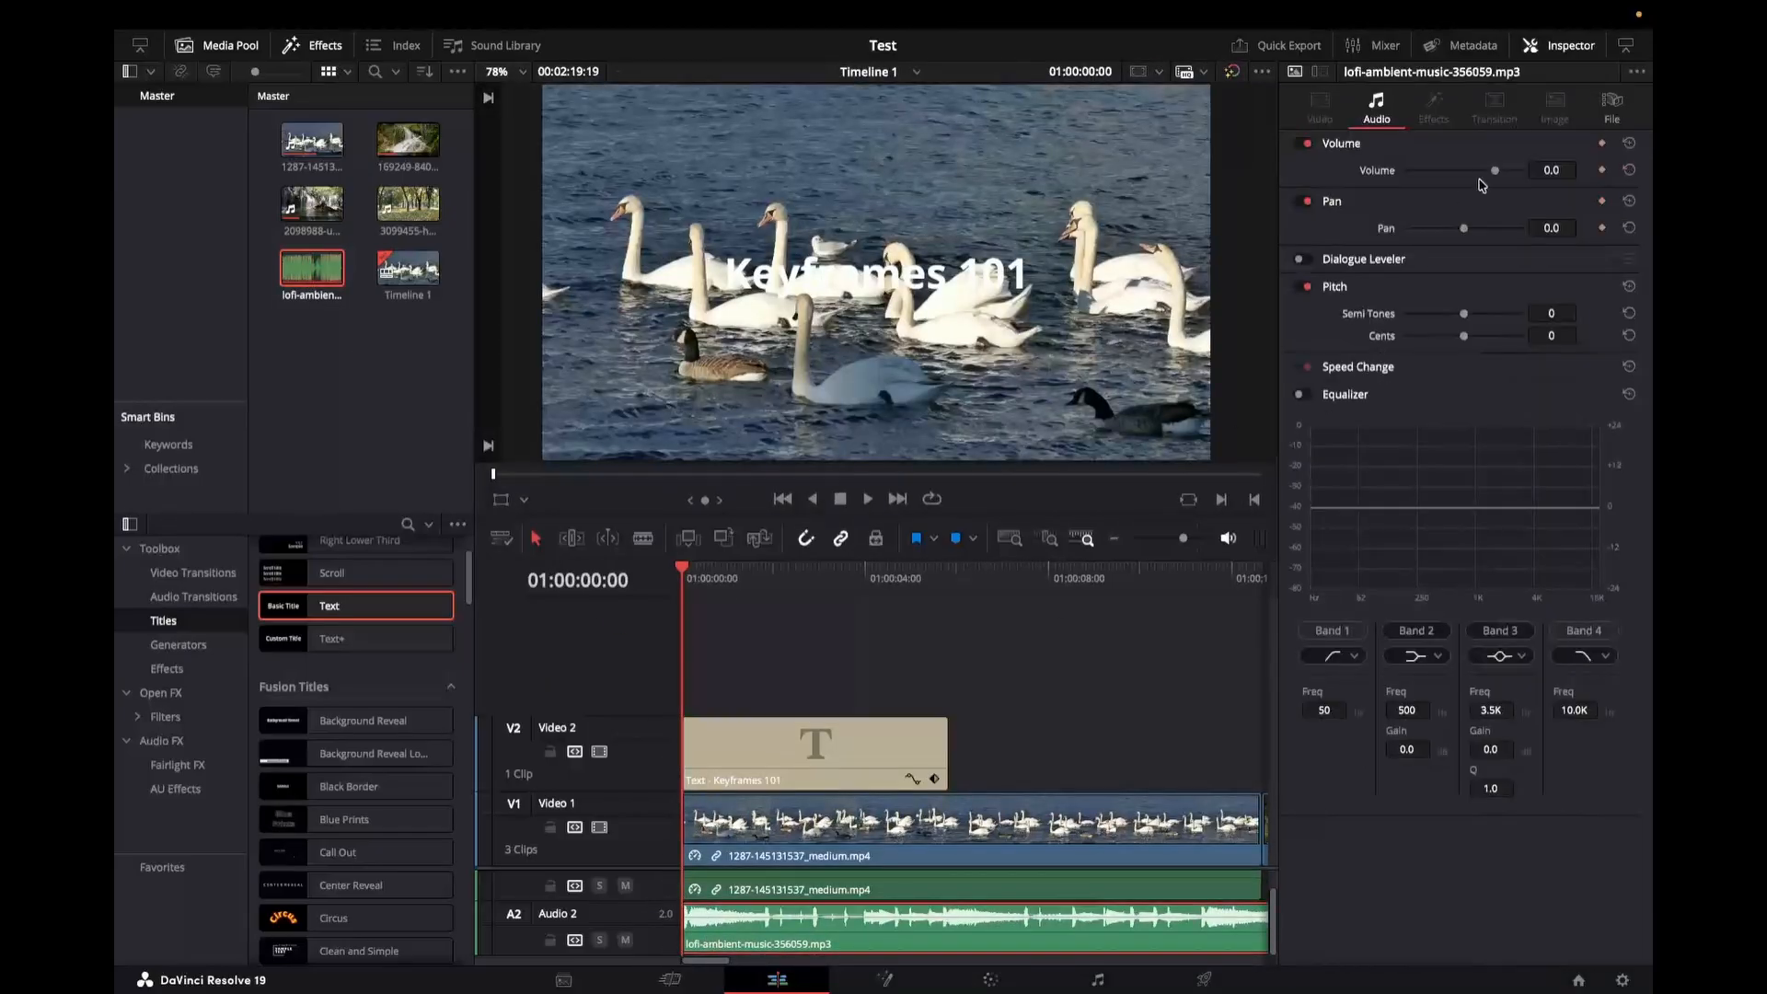
pyautogui.moveTo(1494, 175); pyautogui.dragTo(1399, 179)
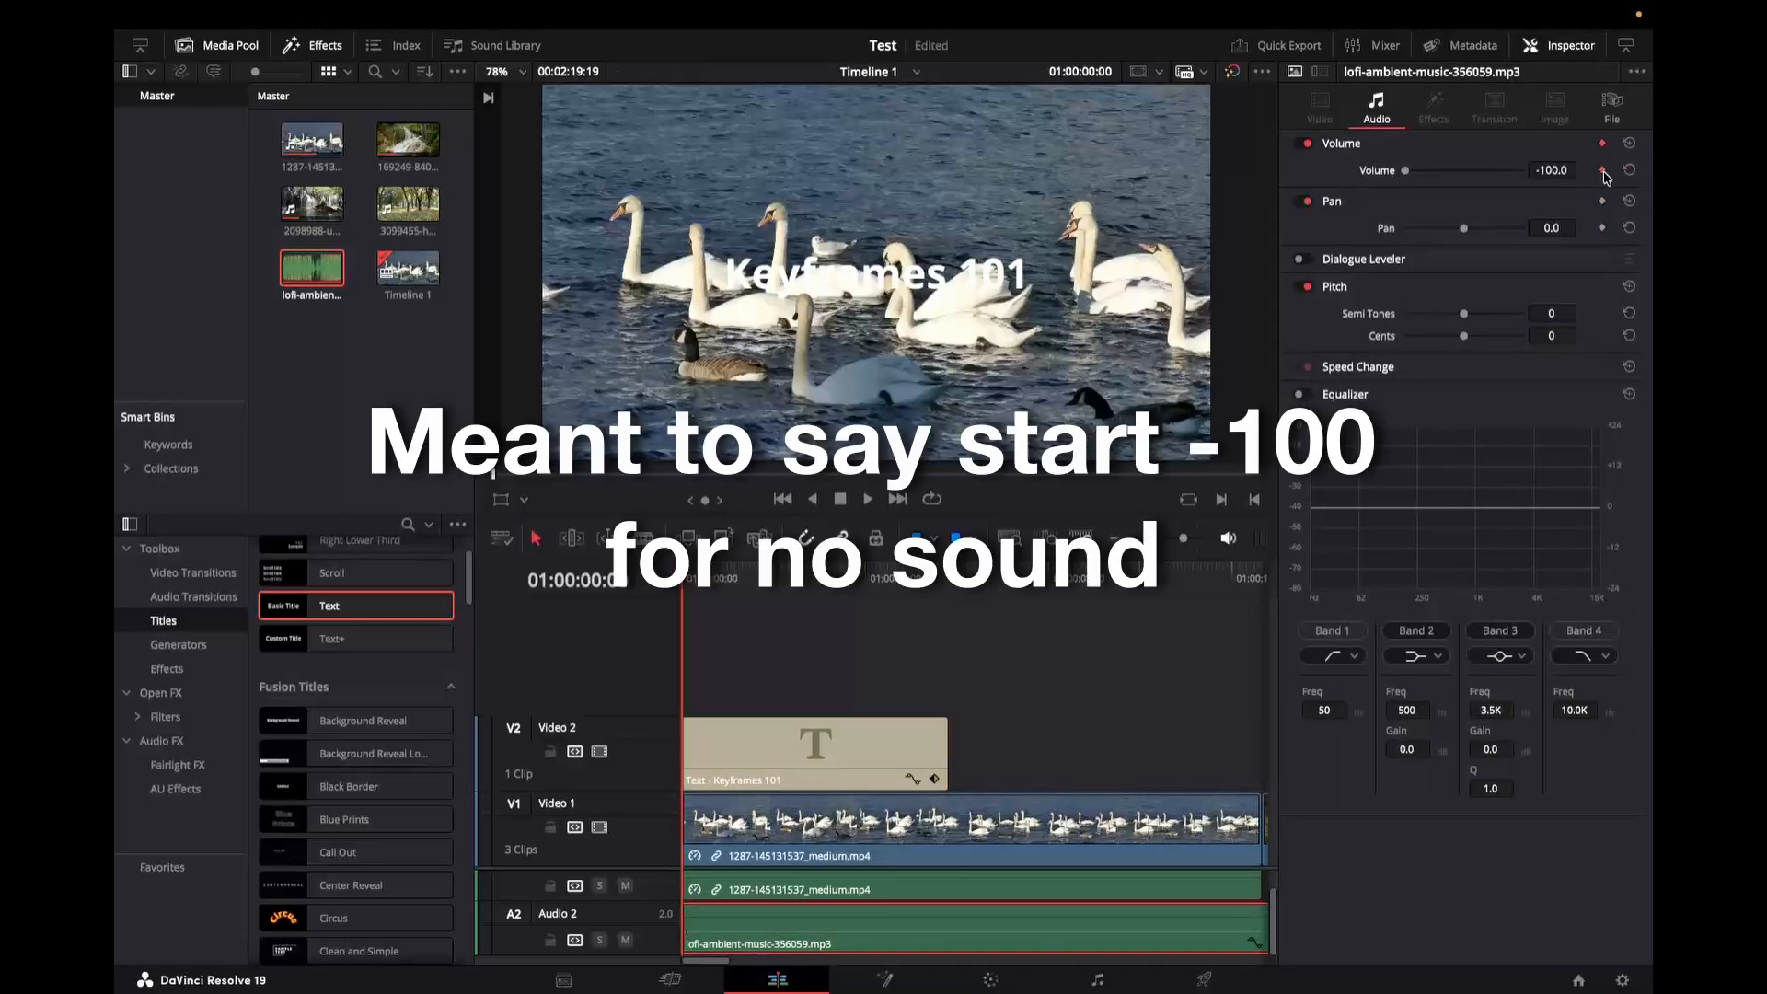
pyautogui.click(789, 580)
pyautogui.click(1552, 171)
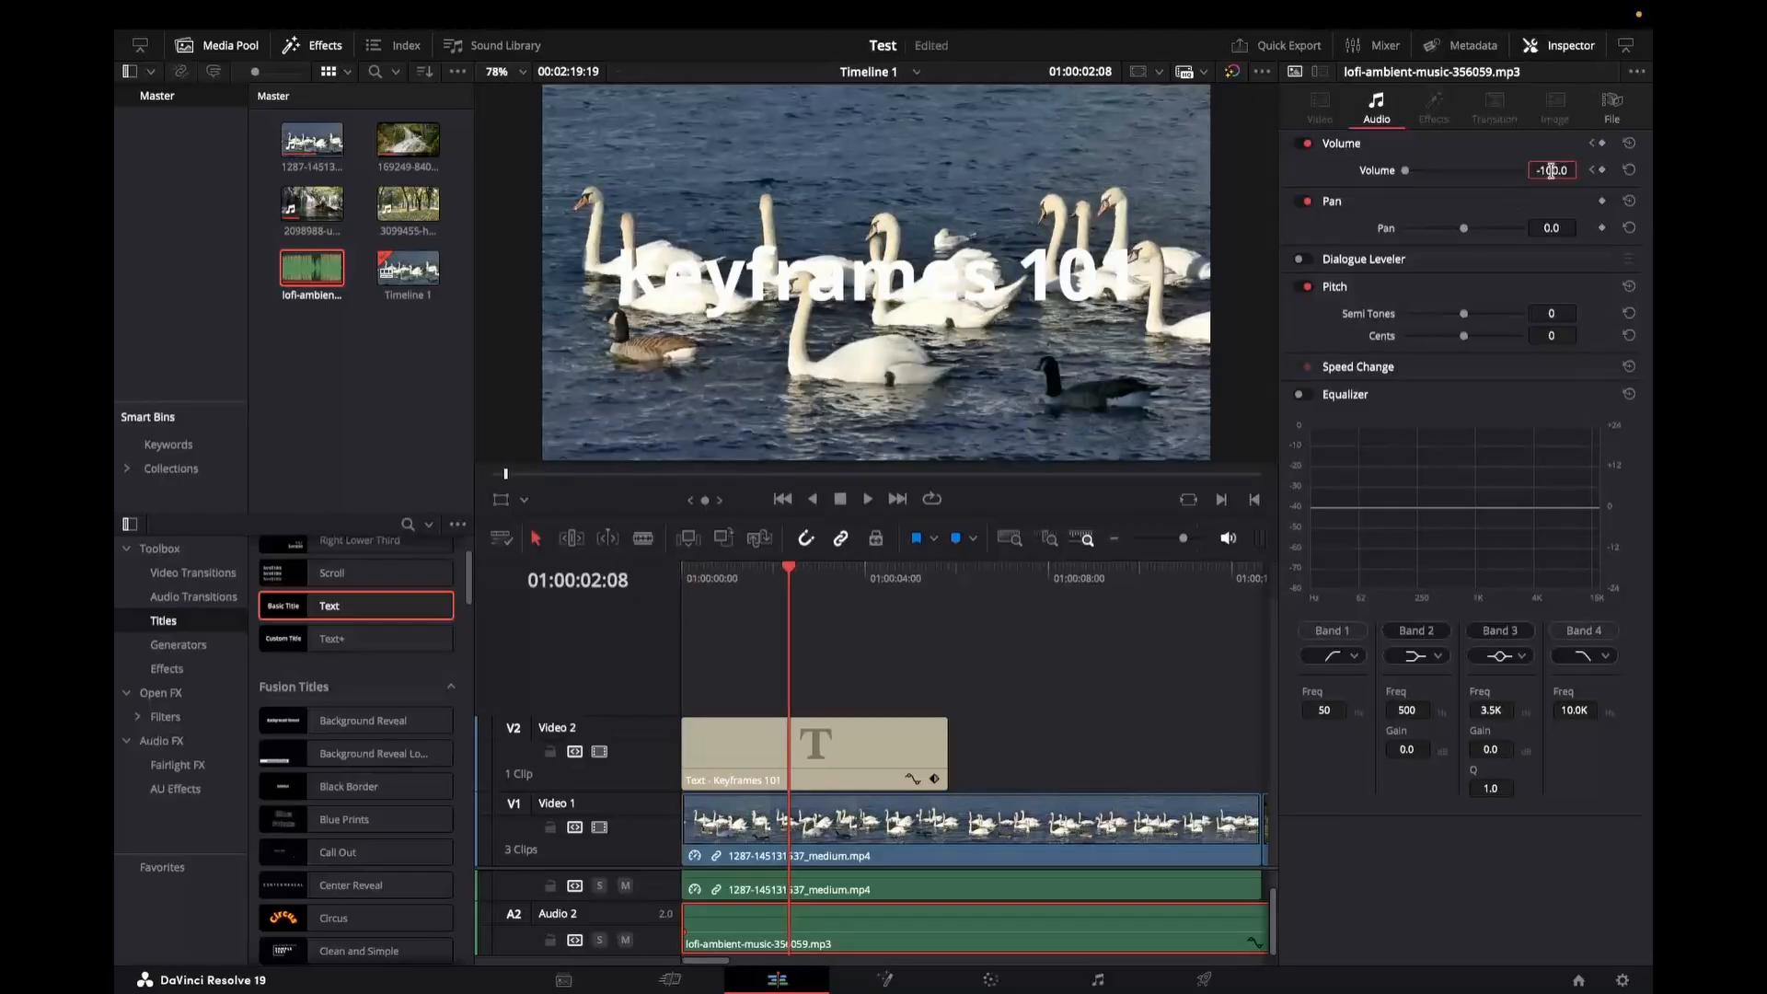
pyautogui.doubleClick(1552, 171)
pyautogui.press('BackSpace')
pyautogui.write('-94.6')
pyautogui.press('Return')
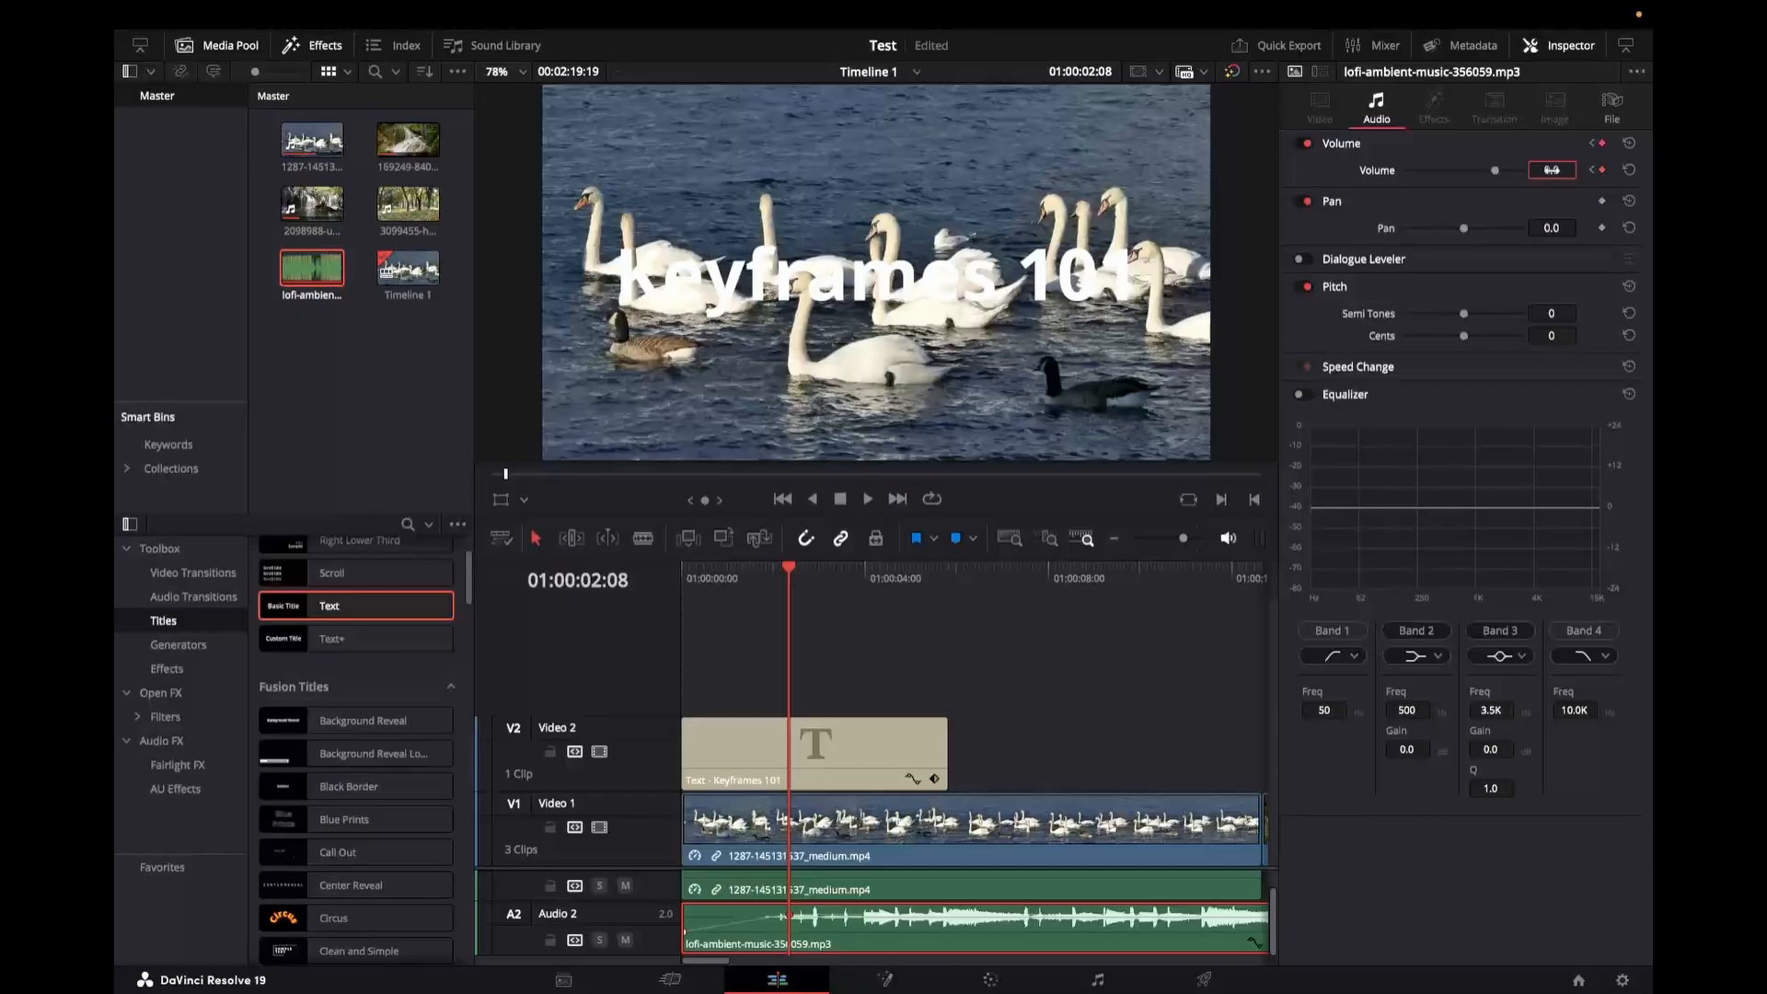
# Step: Play back the music's volume fade-in from the start of the timeline
pyautogui.click(685, 593)
pyautogui.press('space')
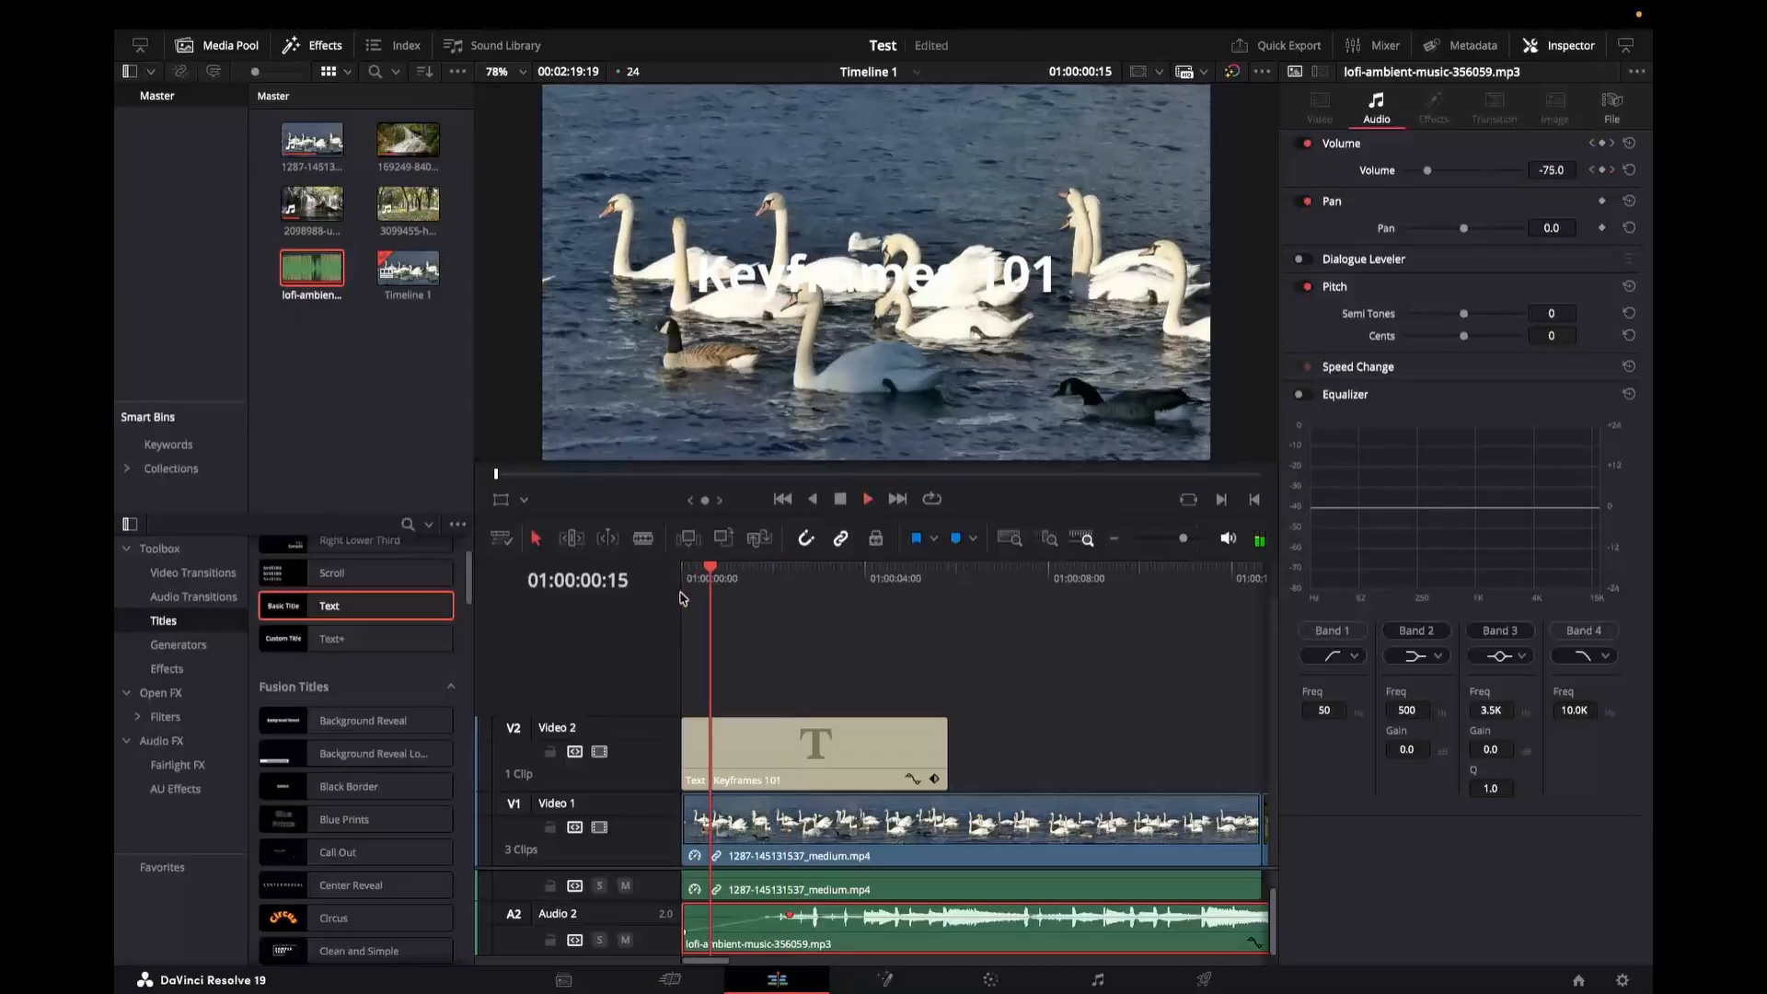